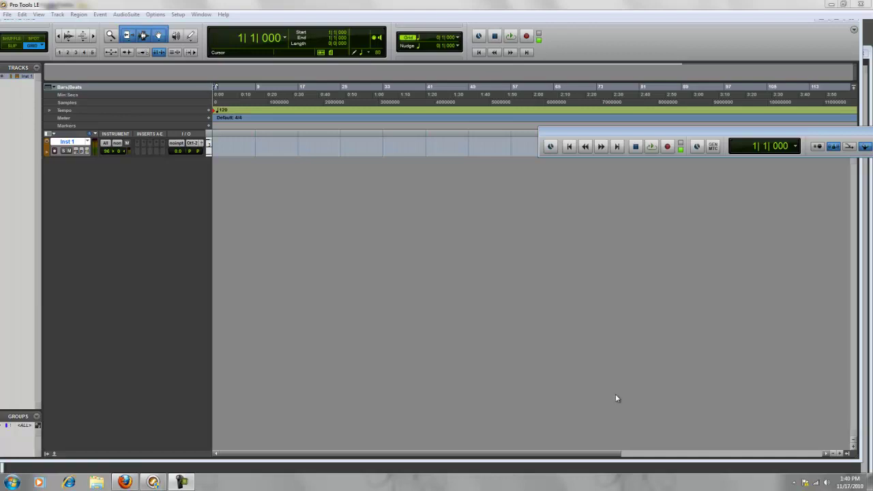
Step: Insert the Reason (stereo) multichannel instrument plug-in on the Inst 1 track
left_click(139, 143)
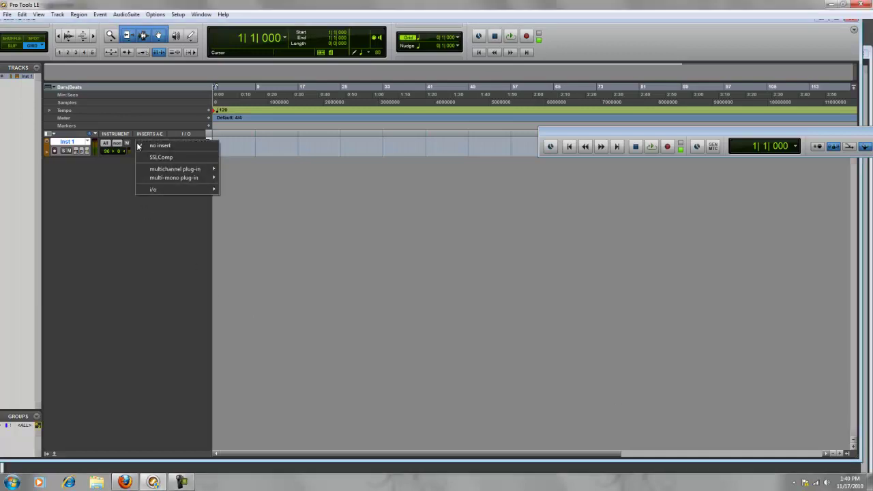
mouse_move(151, 170)
mouse_move(262, 256)
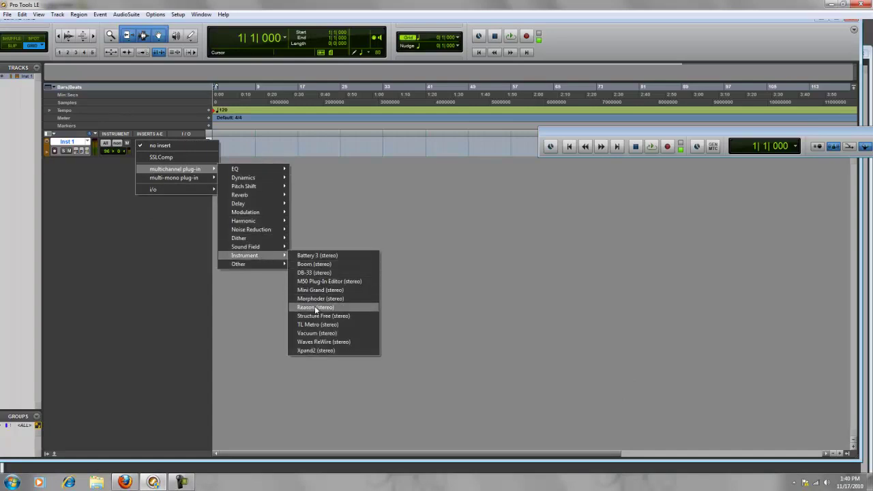
left_click(315, 307)
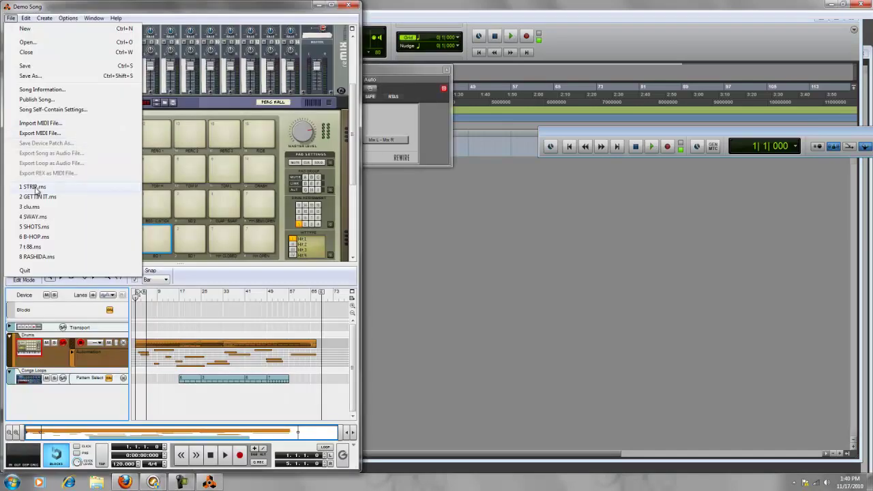
Step: Open the recent song STRIP.rns in Reason and move the right locator to bar 17
left_click(36, 188)
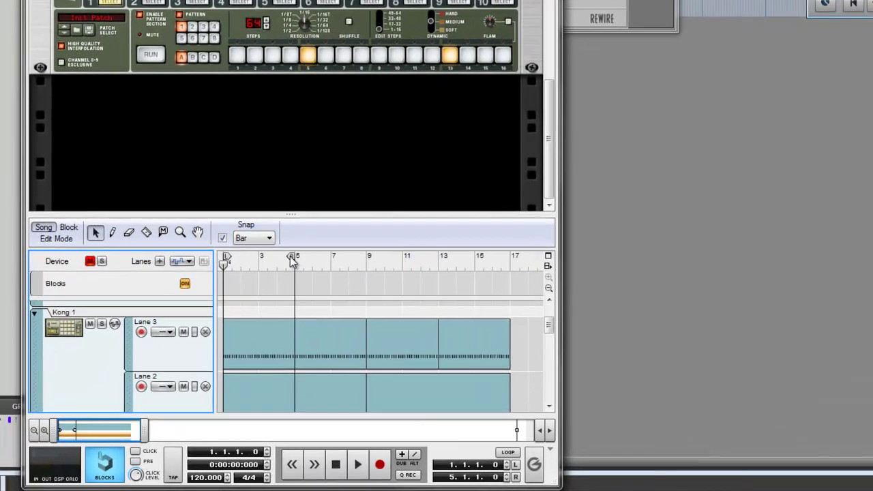
left_click_drag(195, 317, 337, 322)
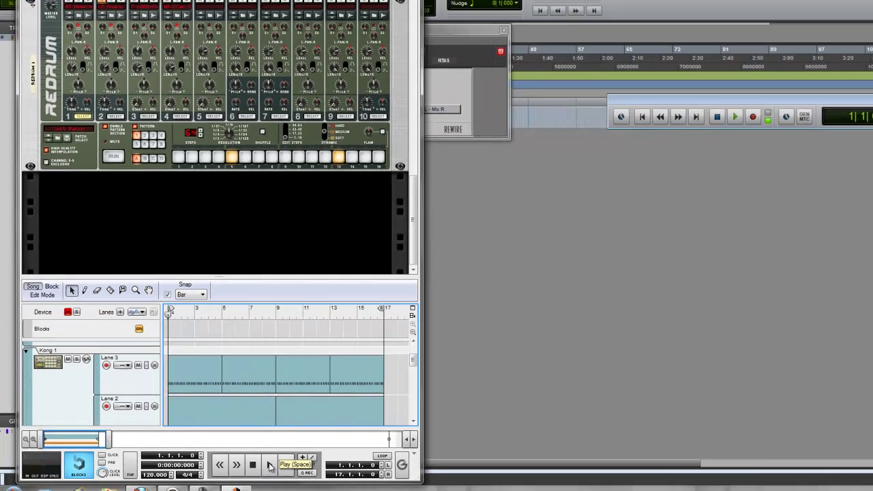
Step: Start playback from Pro Tools and collapse the Dr. Octo Rex 1, Thor 1, Thor 3 and Thor 2 tracks in Reason's sequencer
left_click(550, 203)
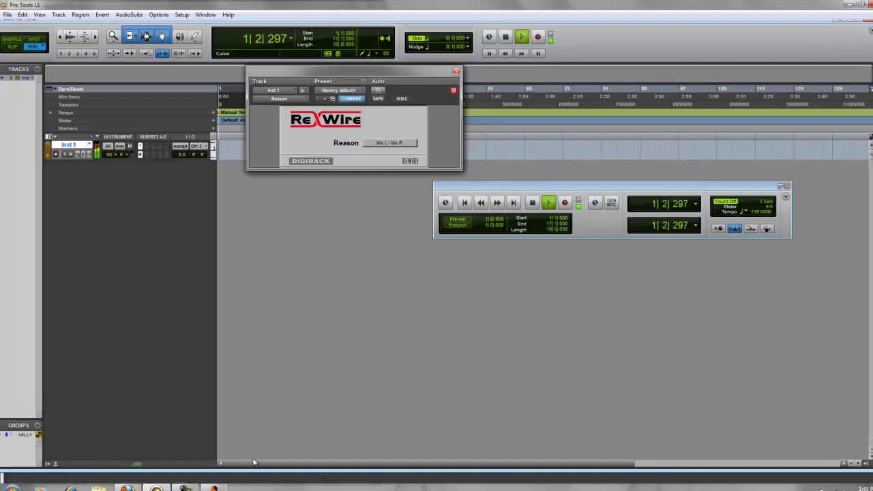
left_click(214, 487)
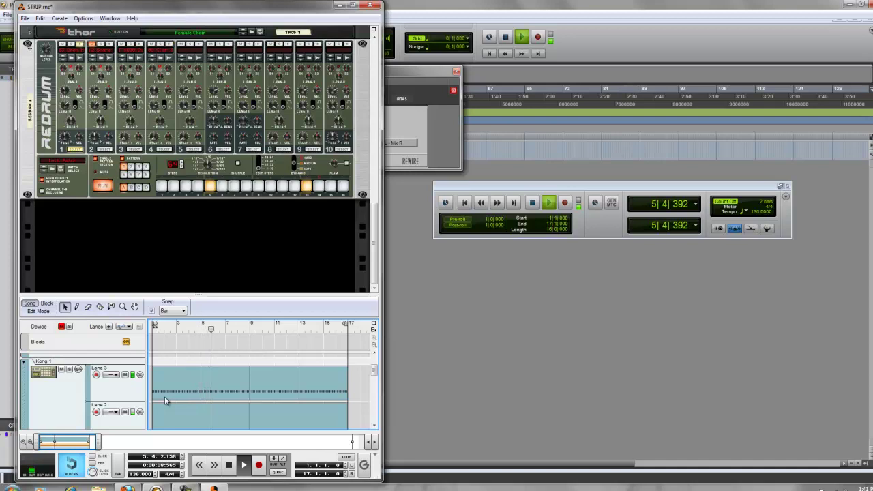
scroll(176, 394, "down", 2)
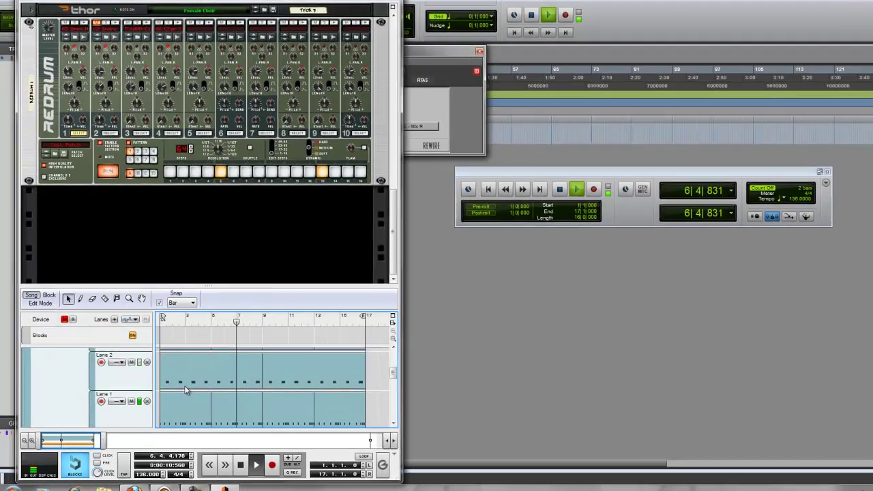
scroll(176, 394, "down", 2)
left_click(36, 356)
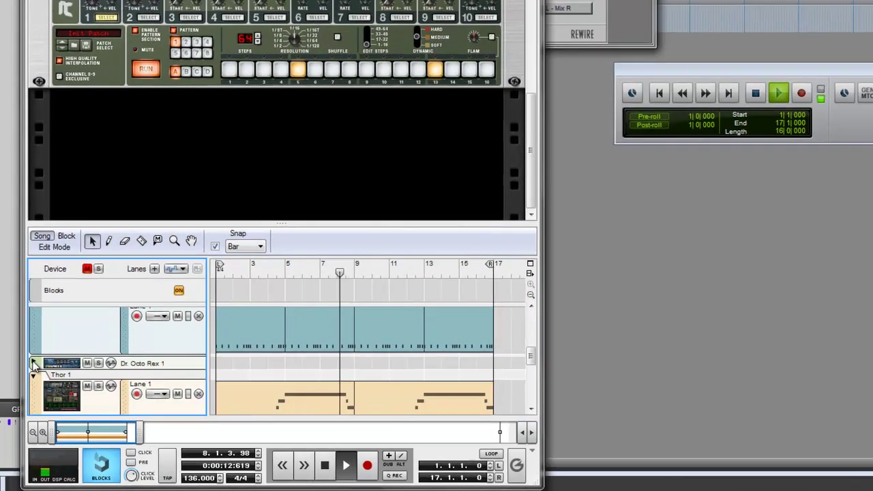
scroll(60, 410, "down", 2)
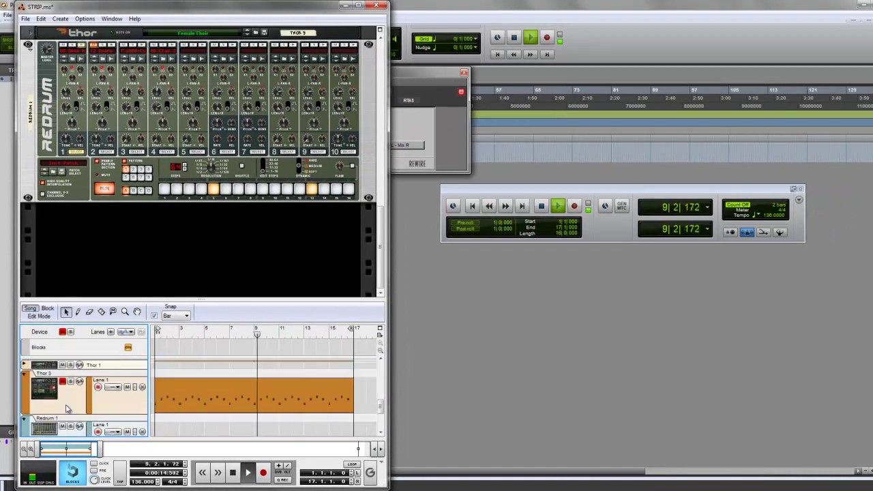
left_click(25, 377)
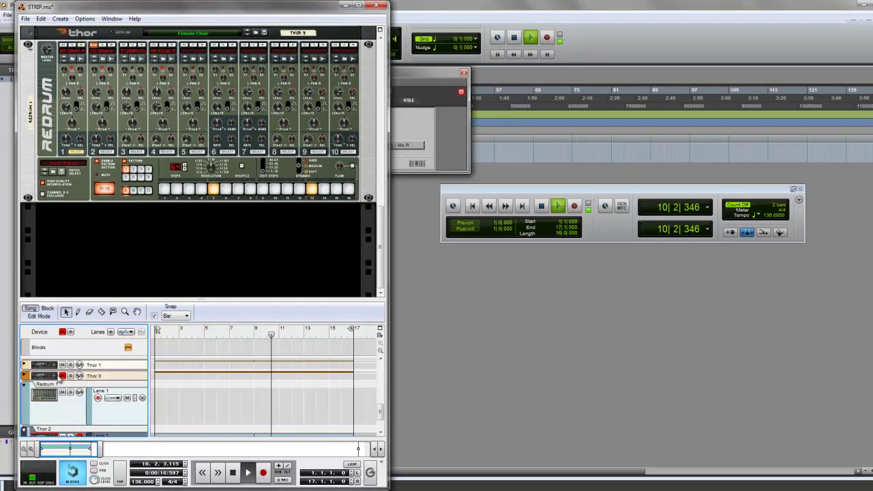
scroll(59, 383, "down", 2)
left_click(25, 397)
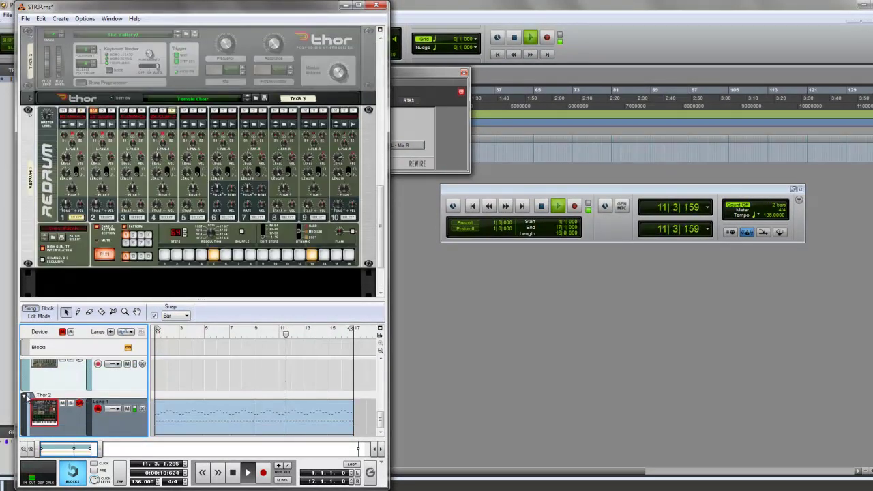
left_click(26, 397)
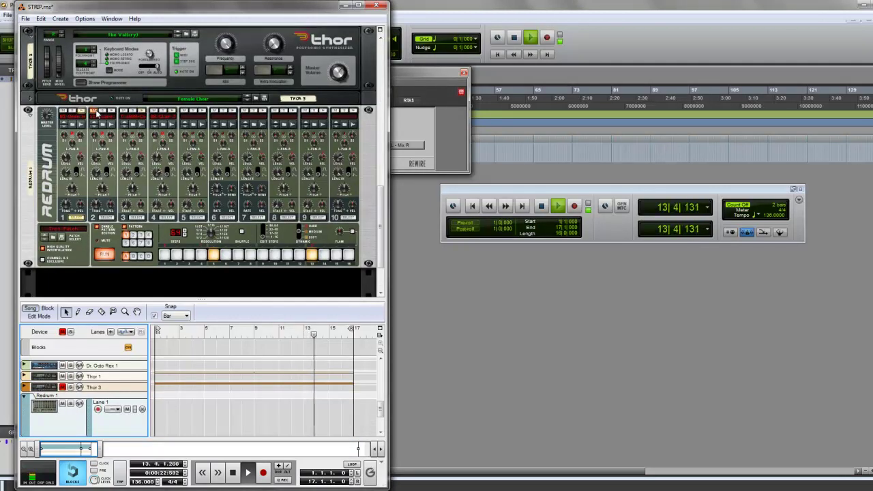
Step: Unmute drum 2 on Redrum 1, then stop playback and return to the start of the song
left_click(97, 113)
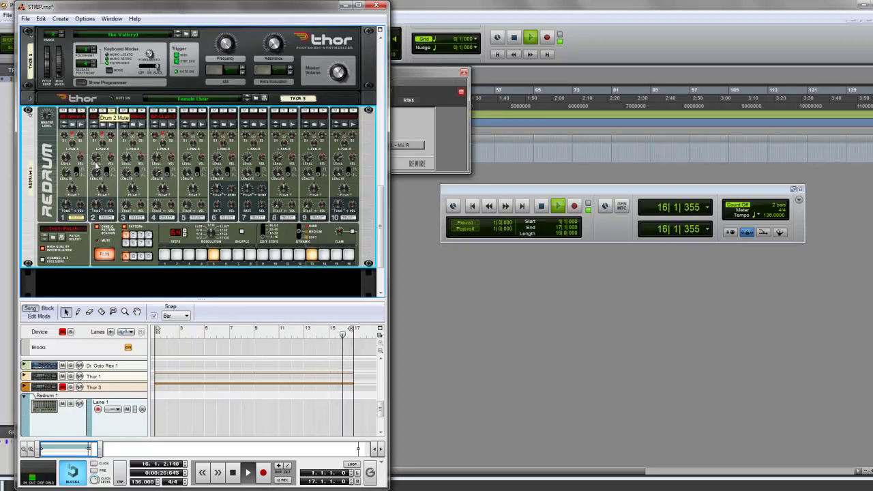
double_click(233, 472)
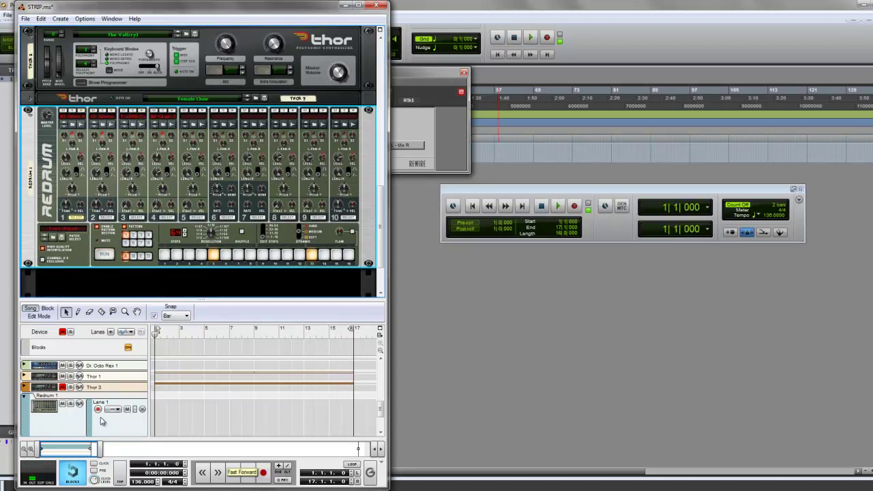
Step: Collapse the Redrum 1 track and select the Kong 1 track in the sequencer
left_click(24, 397)
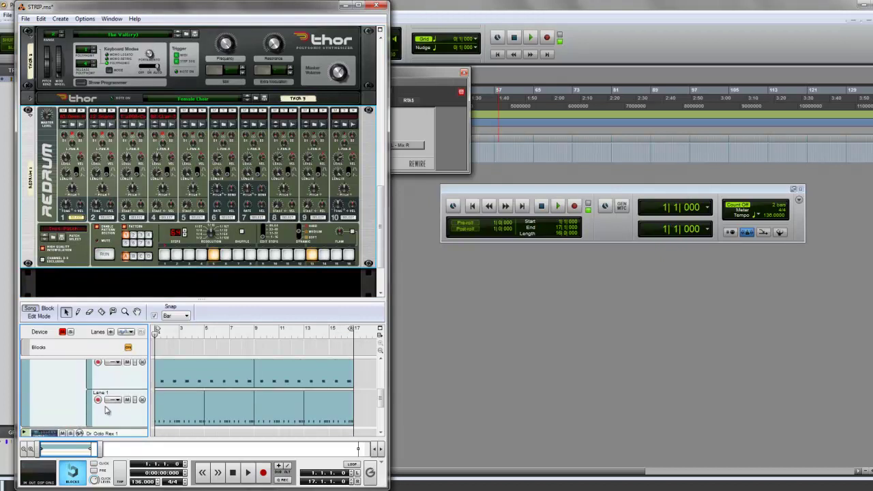
left_click(25, 397)
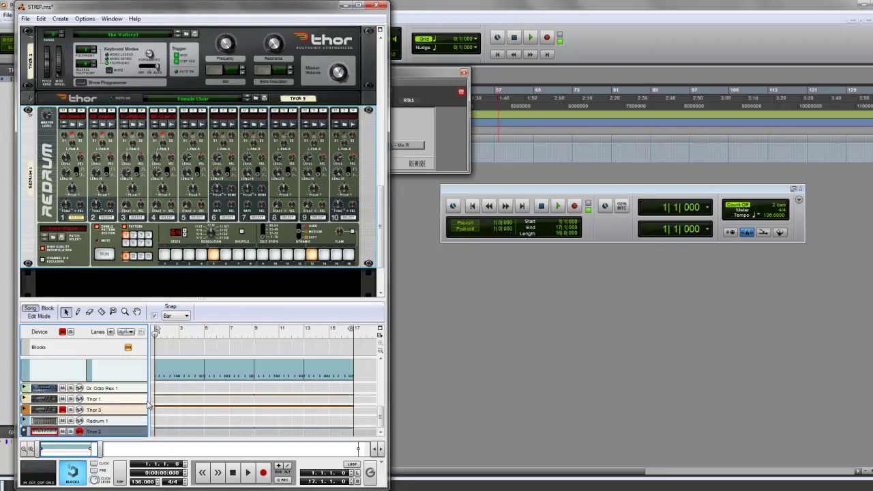
scroll(162, 407, "up", 3)
left_click(113, 401)
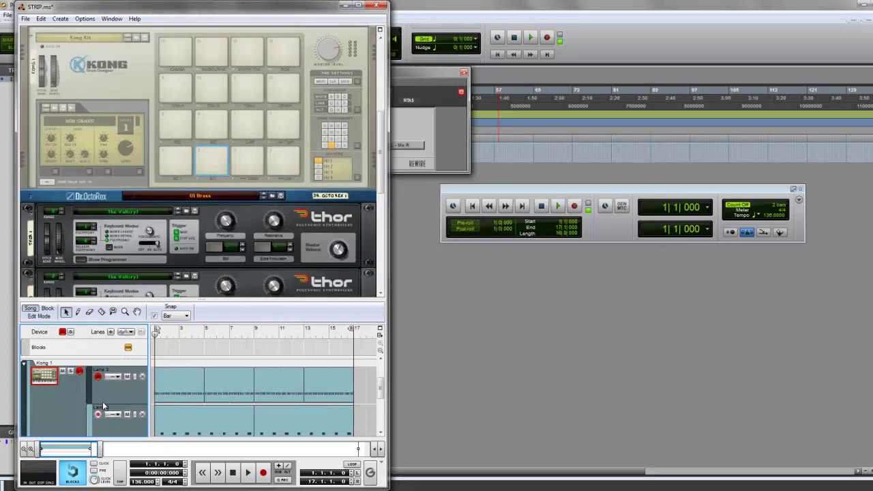
Step: Audition Redrum drums 1, 3 and 4 by adding their solos during playback, then clear the solos and stop
scroll(121, 381, "up", 2)
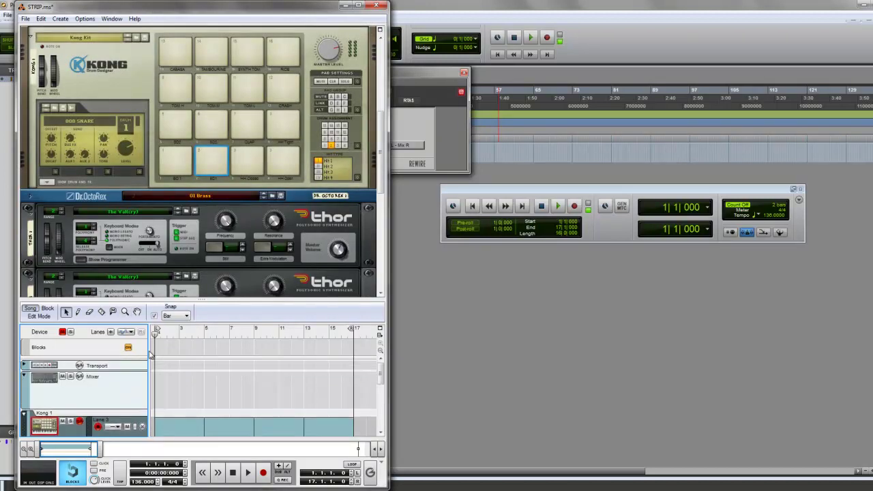
scroll(245, 128, "up", 5)
scroll(206, 167, "down", 4)
scroll(206, 167, "down", 5)
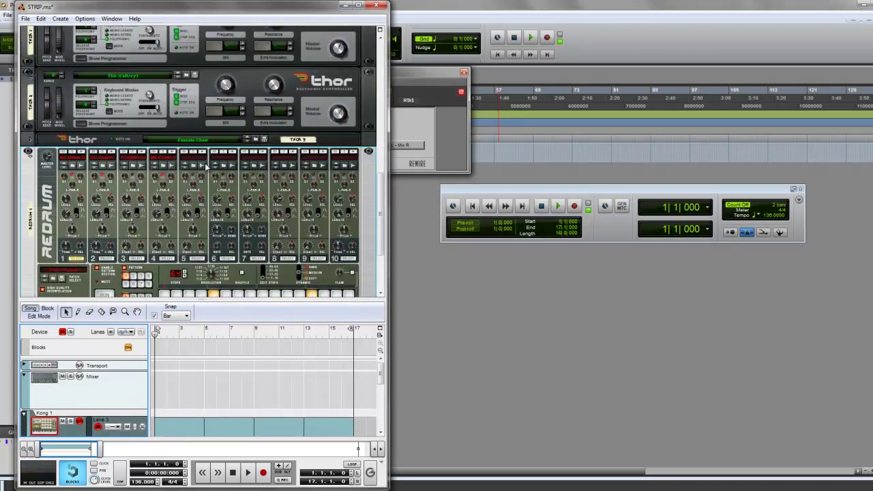
scroll(186, 181, "up", 2)
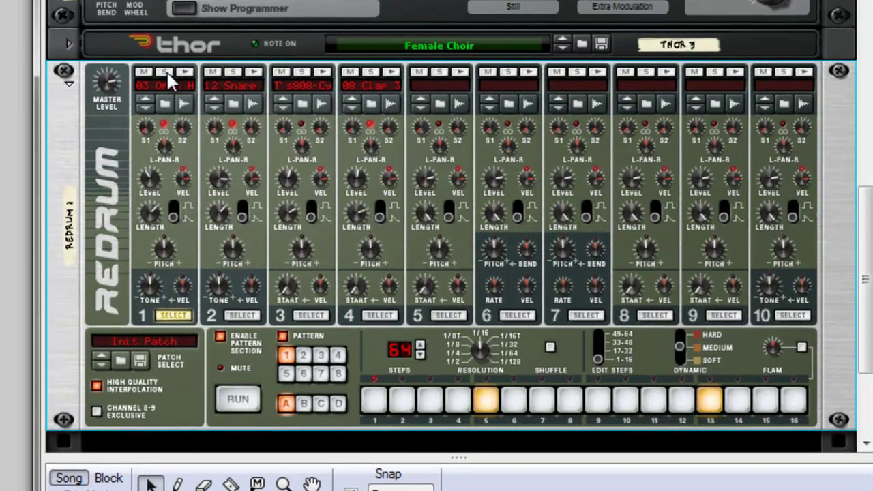
left_click(165, 71)
key("space")
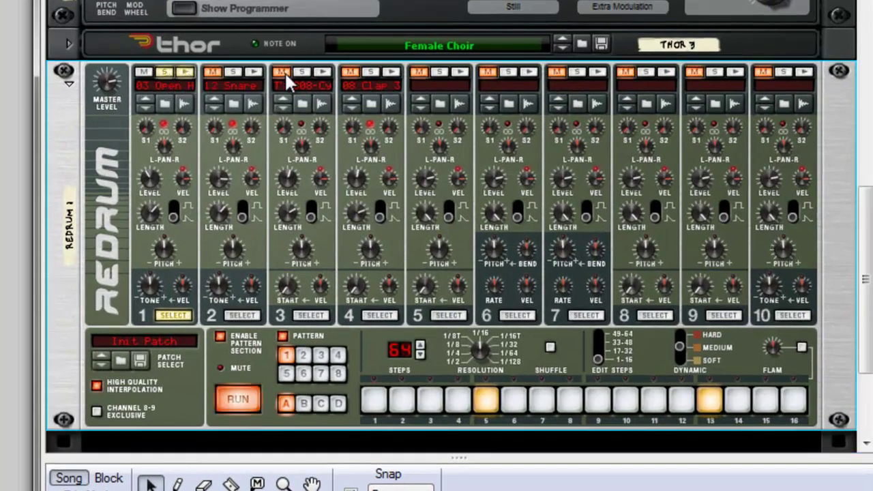
left_click(304, 74)
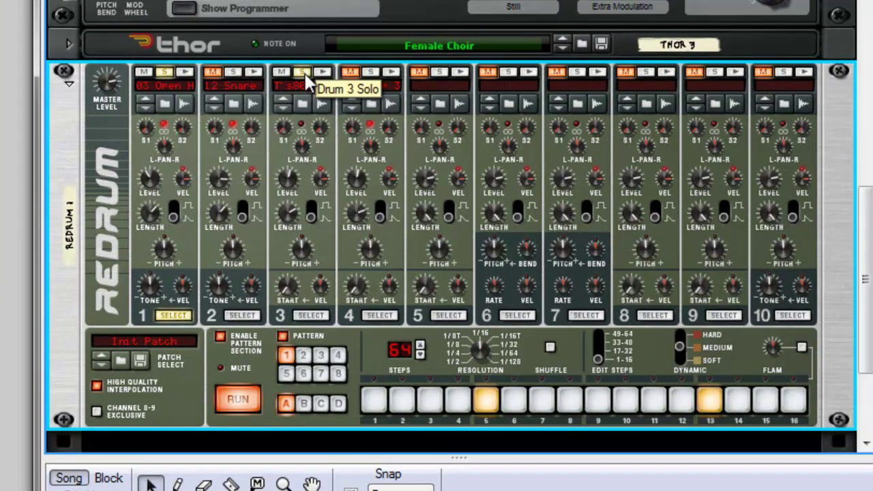
left_click(372, 73)
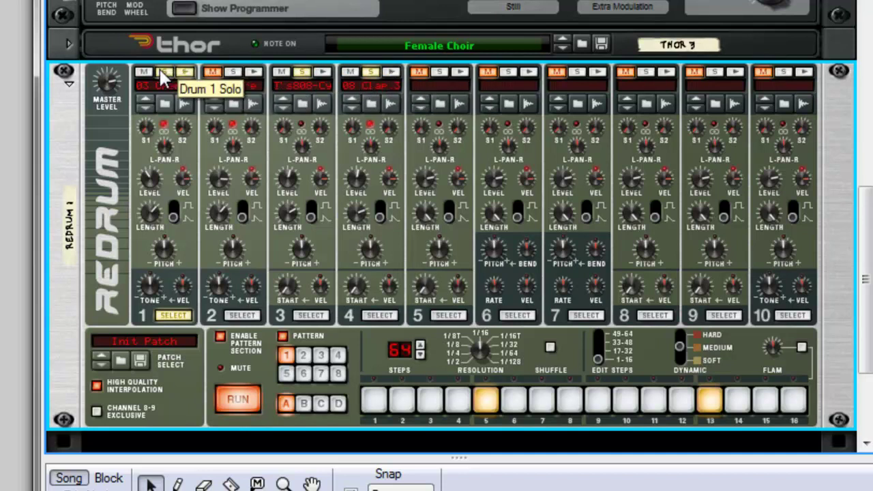
left_click(163, 72)
left_click(303, 72)
left_click(372, 73)
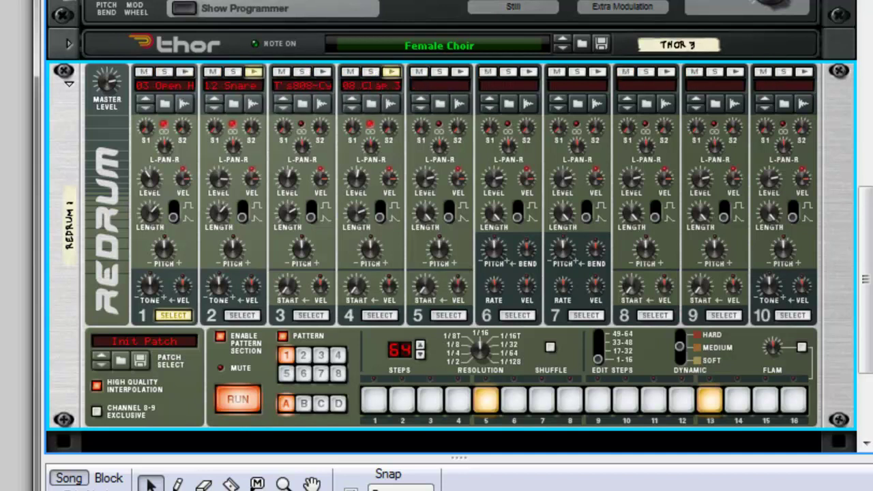
key("space")
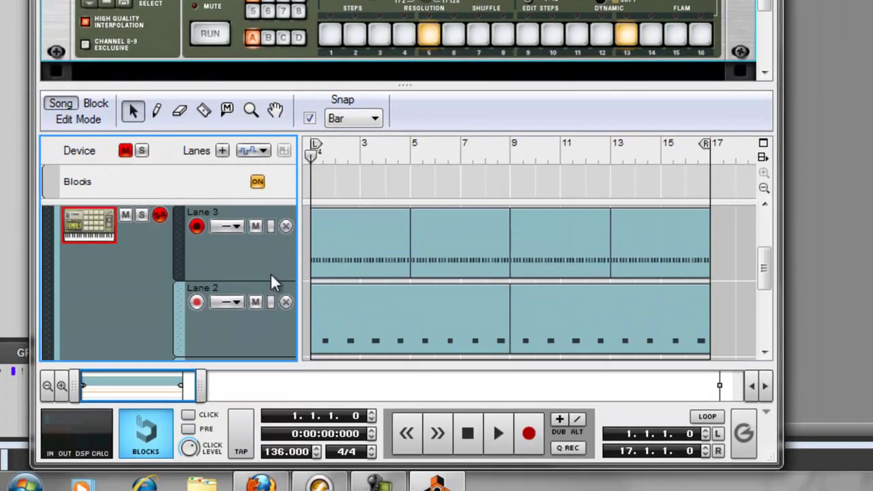
Step: Solo Kong 1, play the song while checking the activity of its three lanes, and stop back at the start
scroll(271, 277, "up", 2)
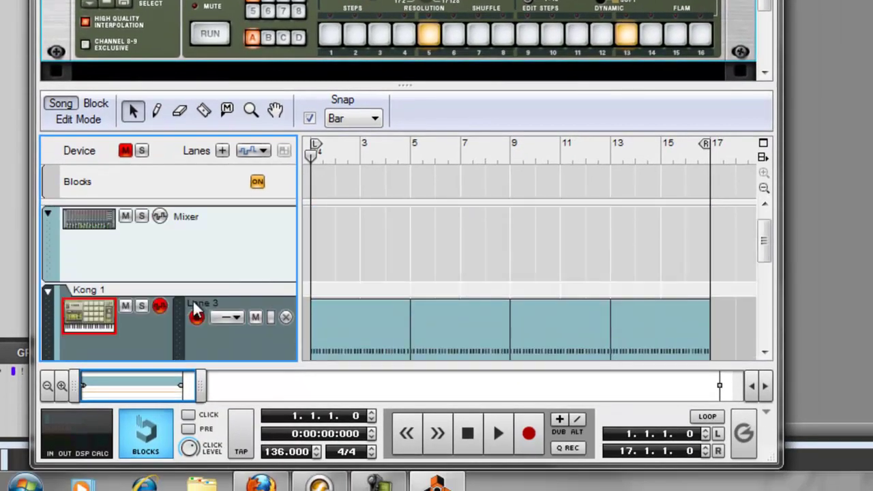
left_click(141, 307)
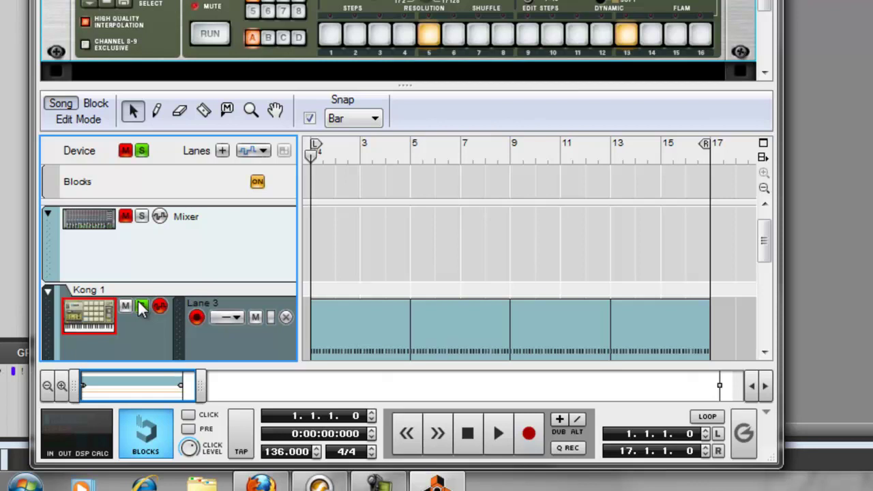
left_click(498, 434)
scroll(451, 220, "down", 5)
scroll(420, 217, "up", 3)
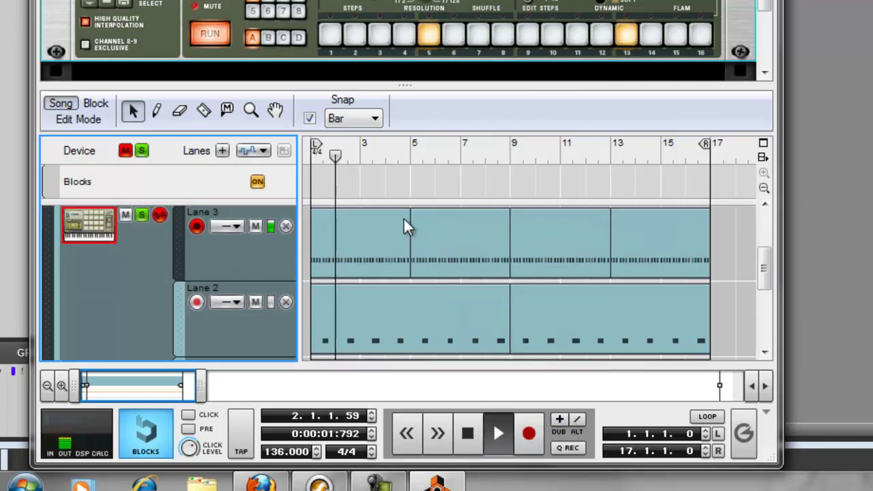
scroll(289, 295, "down", 1)
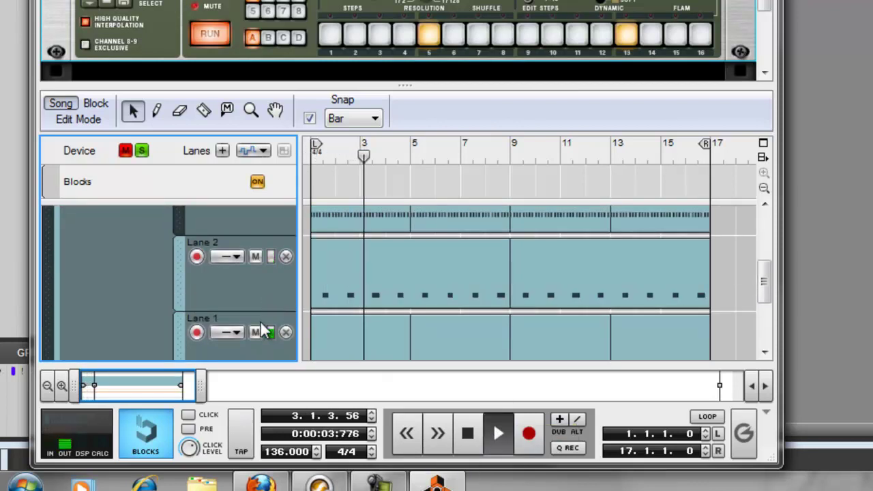
scroll(260, 294, "down", 2)
scroll(266, 281, "up", 3)
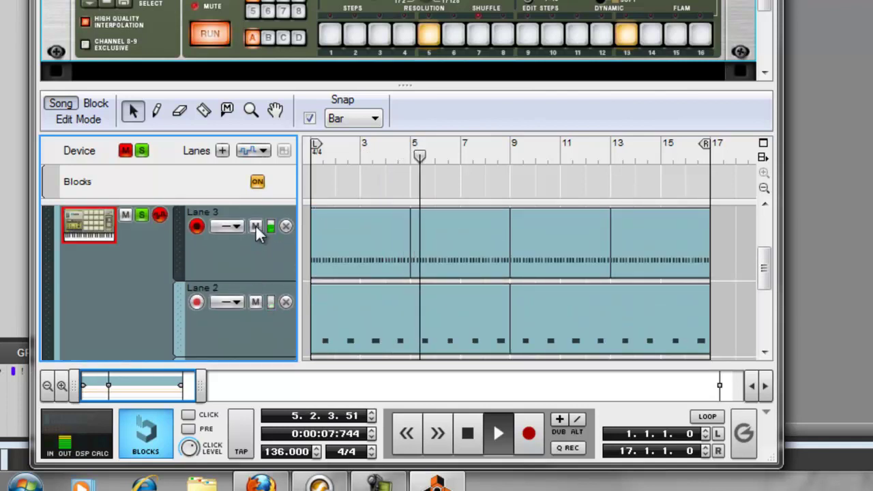
double_click(468, 443)
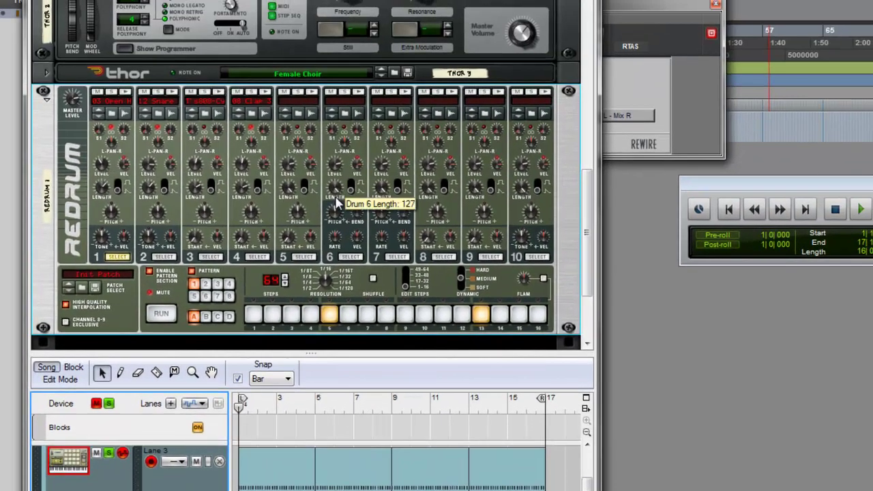
Step: Flip the rack to its rear side and examine the devices' cable routing and Redrum 1's individual channel outputs
key("Tab")
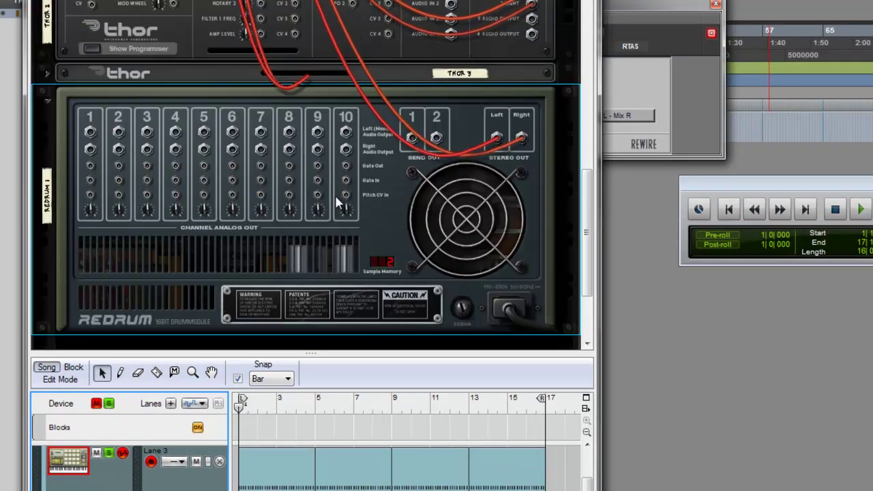
scroll(366, 244, "up", 5)
scroll(340, 242, "up", 8)
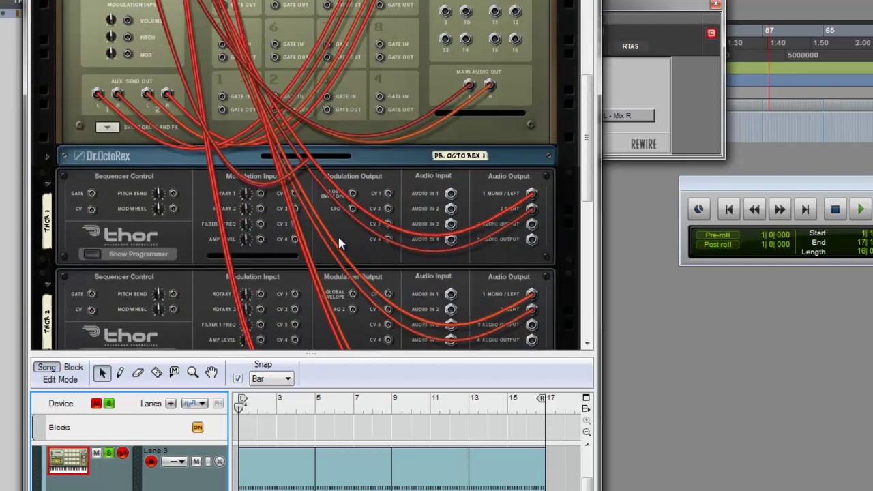
scroll(273, 198, "down", 10)
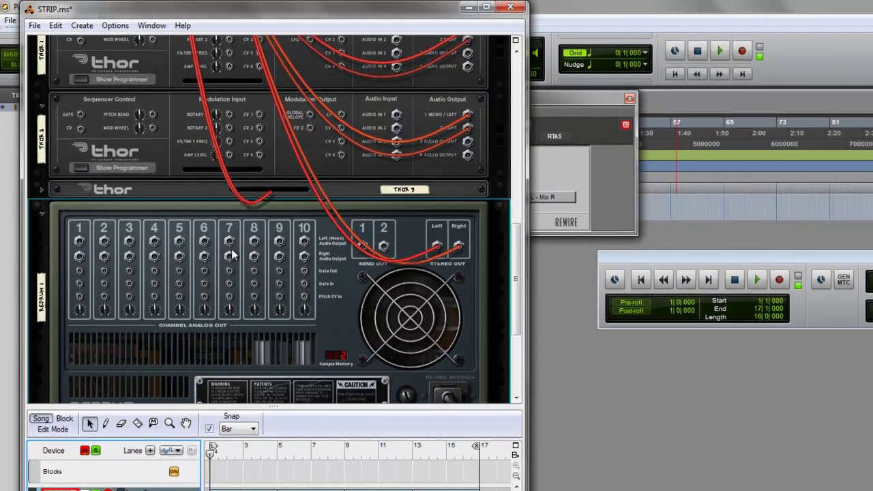
Step: Delete the Mastering Combinator from between the hardware interface and the mixer
scroll(232, 254, "up", 5)
scroll(222, 241, "up", 6)
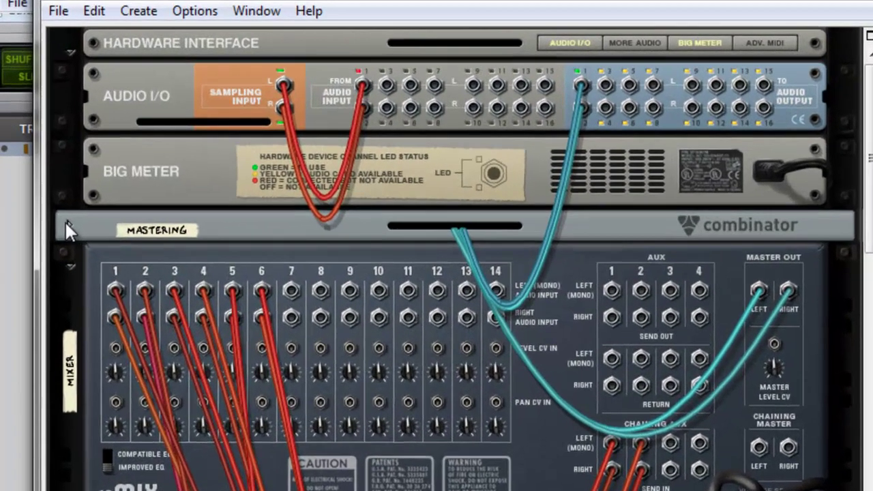
left_click(68, 226)
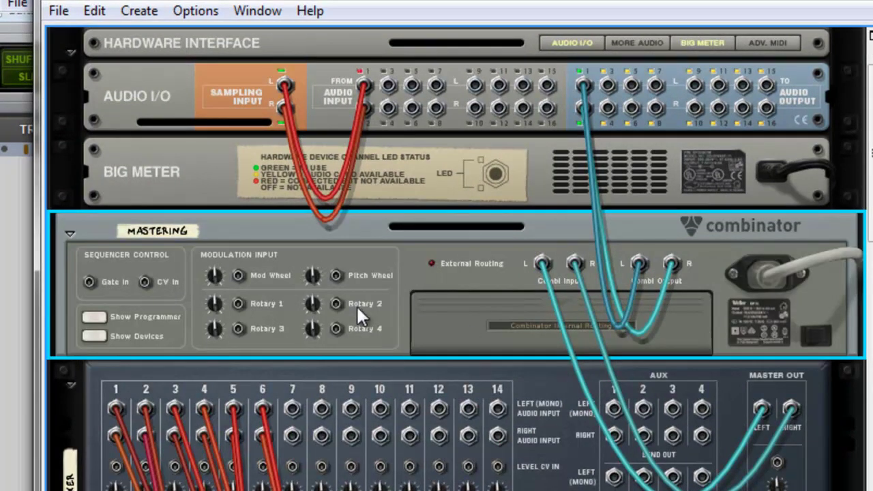
right_click(124, 236)
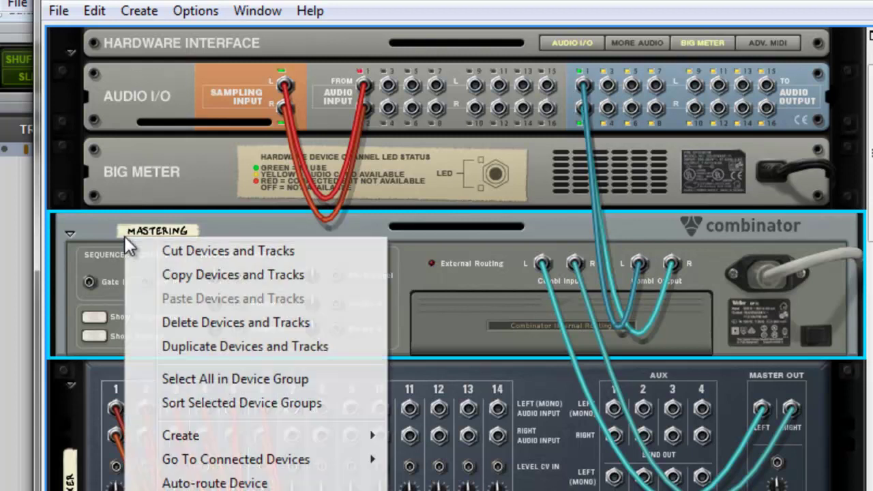
left_click(213, 314)
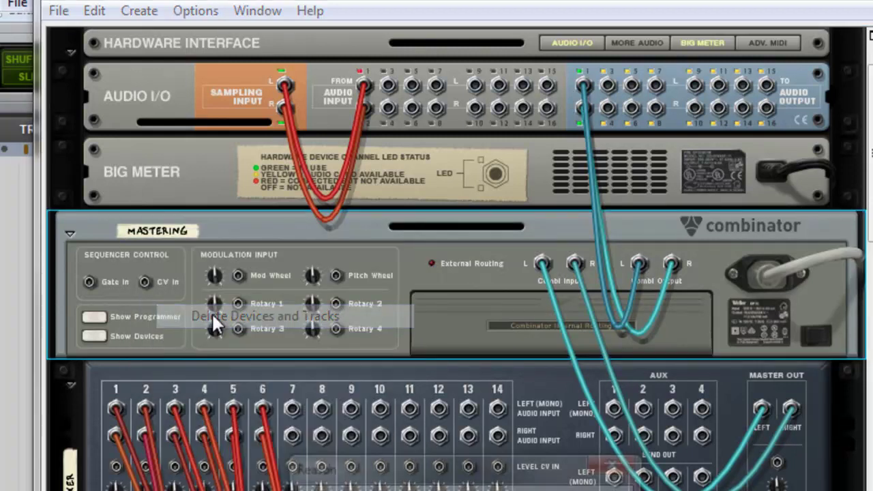
key("Return")
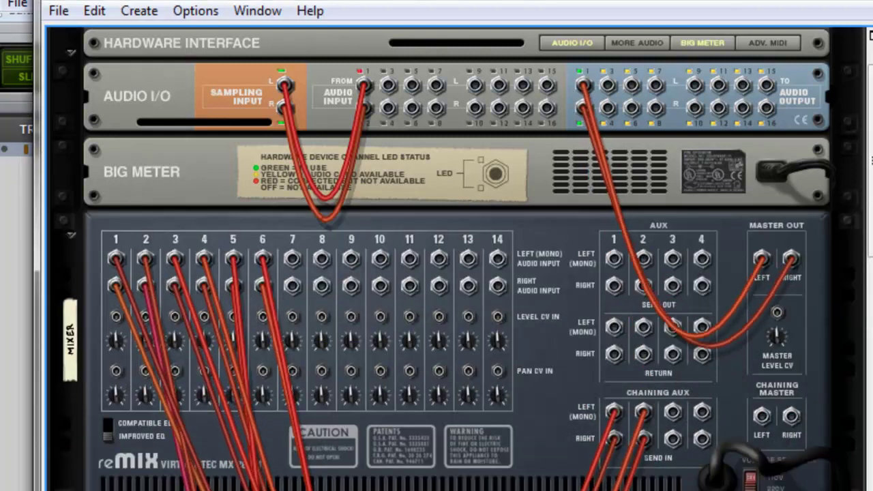
Step: Move Redrum 1 up the rack to directly below the mixer
scroll(321, 310, "down", 10)
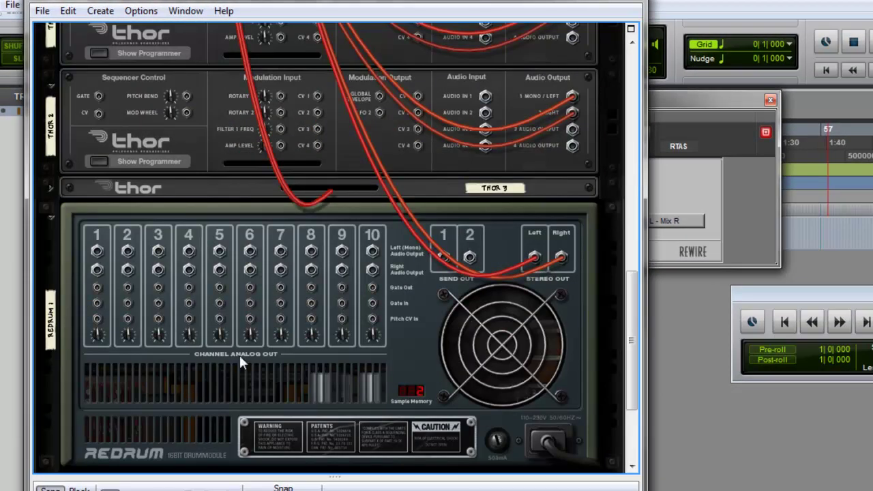
scroll(255, 343, "down", 3)
scroll(256, 338, "up", 10)
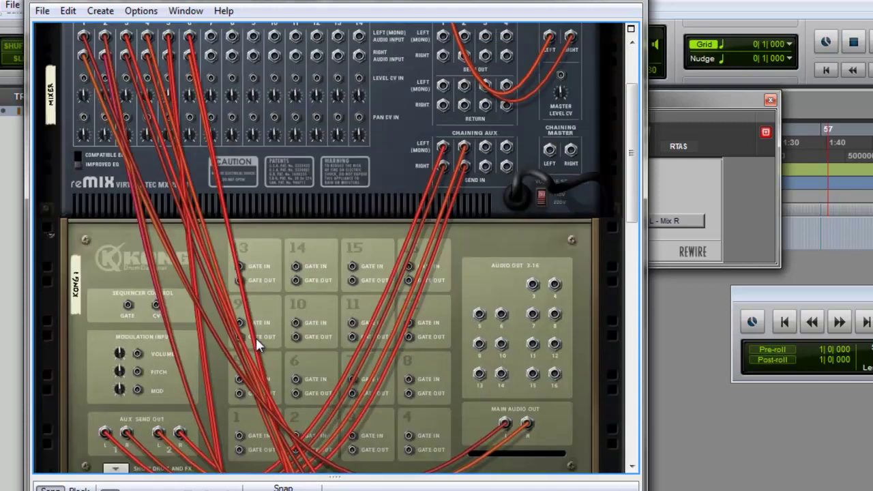
scroll(177, 379, "down", 8)
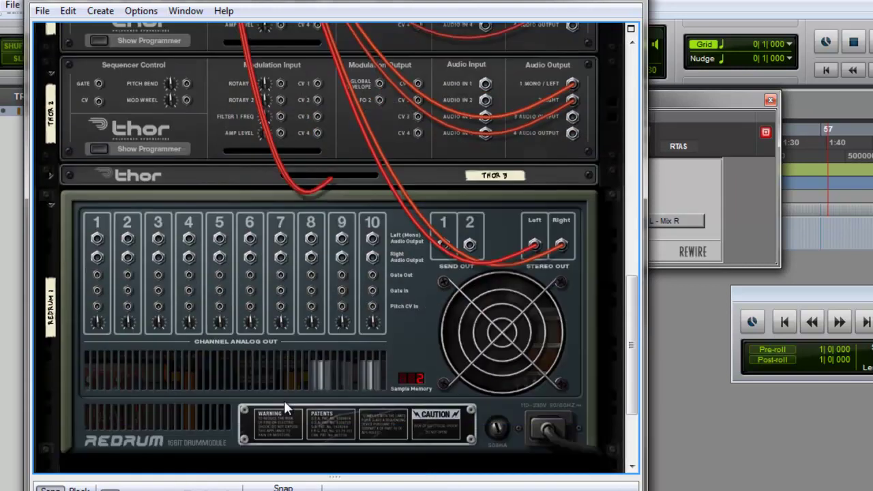
scroll(266, 396, "up", 2)
left_click_drag(44, 346, 51, 306)
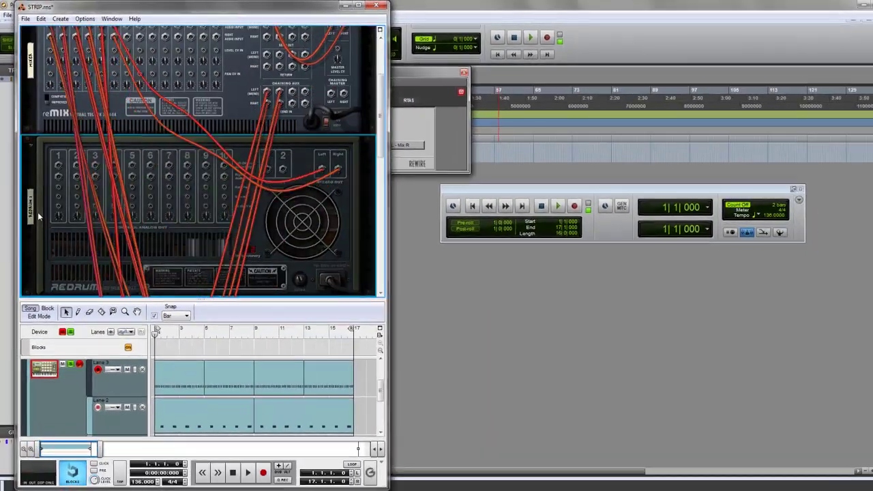
Step: Clear the solo on Redrum drum 1 at the rack's front, and return to the rear side
scroll(222, 203, "up", 3)
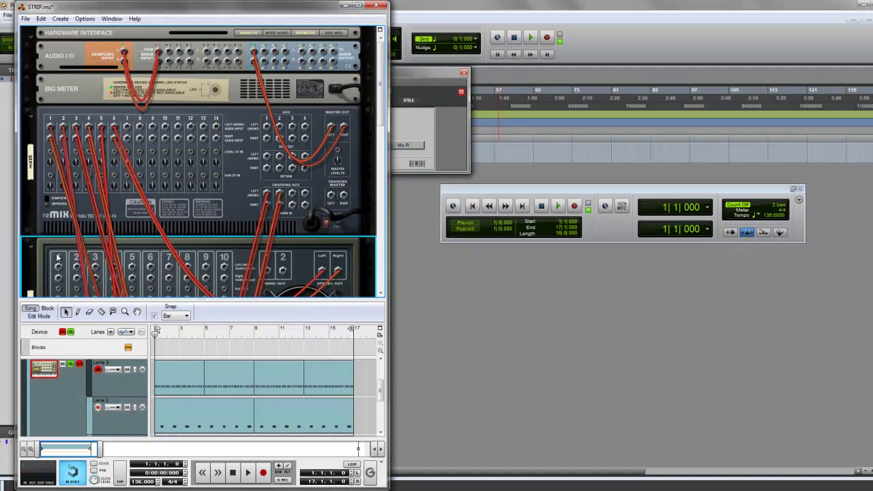
scroll(58, 262, "down", 2)
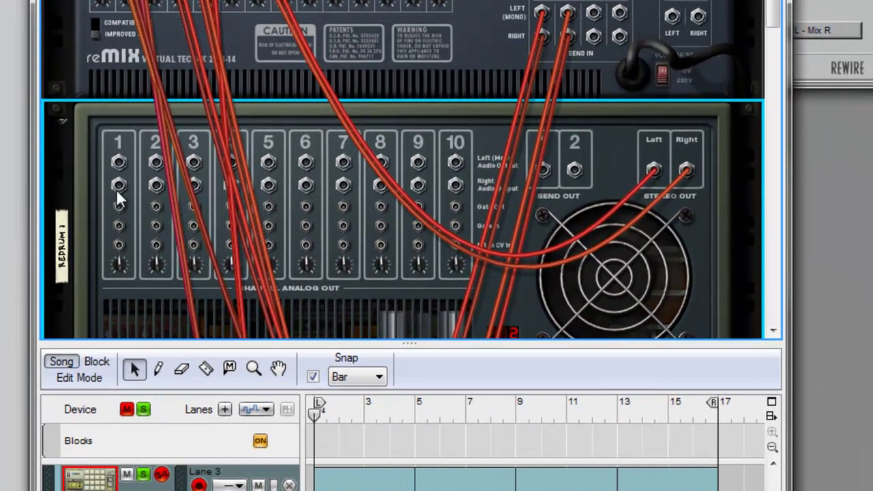
key("Tab")
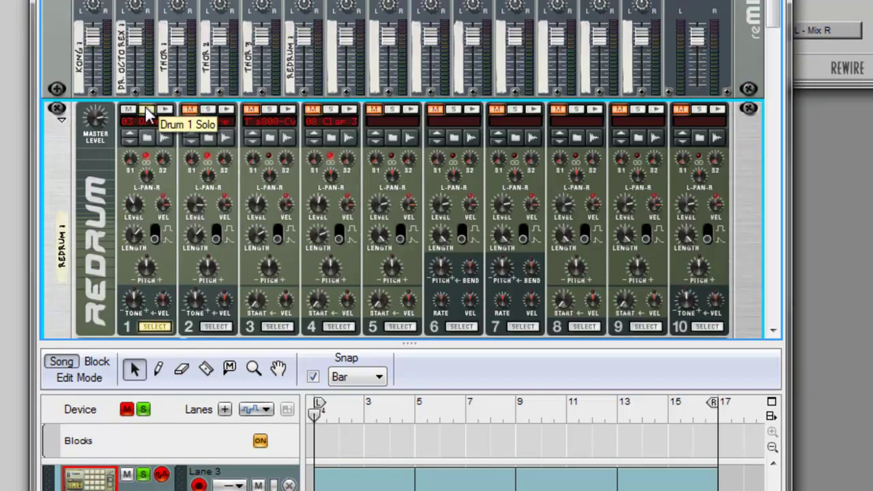
left_click(150, 111)
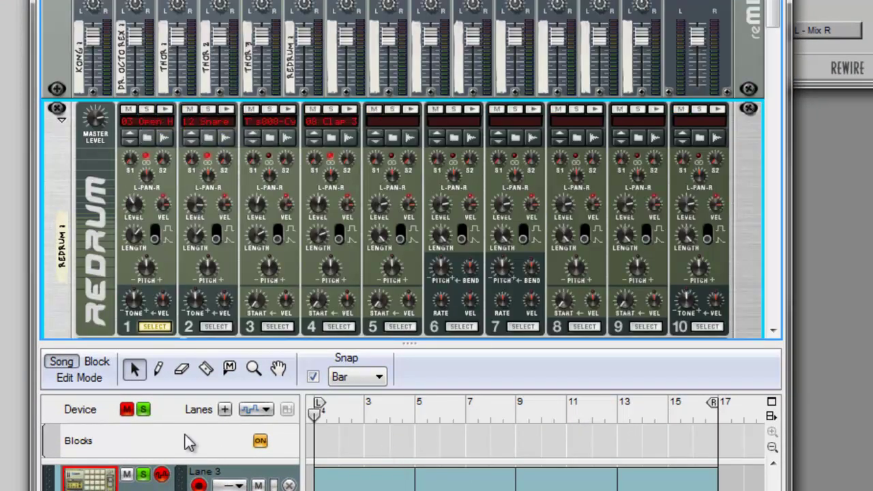
key("Tab")
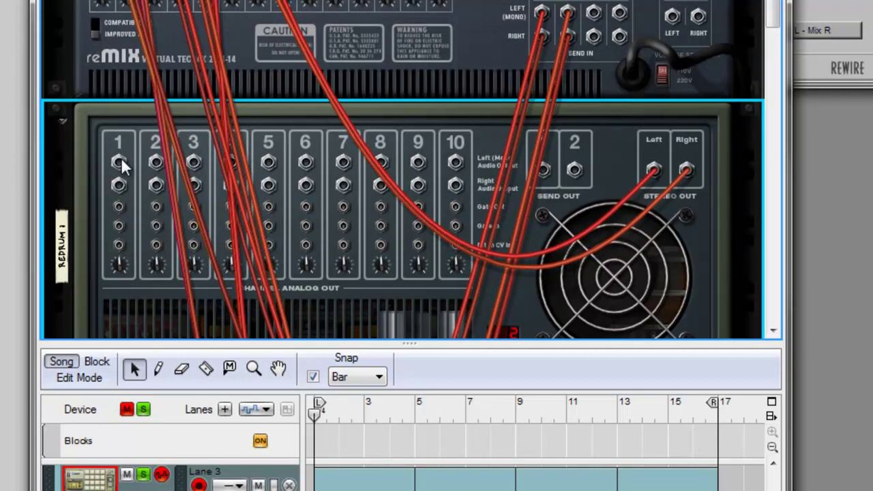
Step: Disconnect the mixer's master output cables from hardware audio outputs 1 and 2
scroll(575, 73, "up", 10)
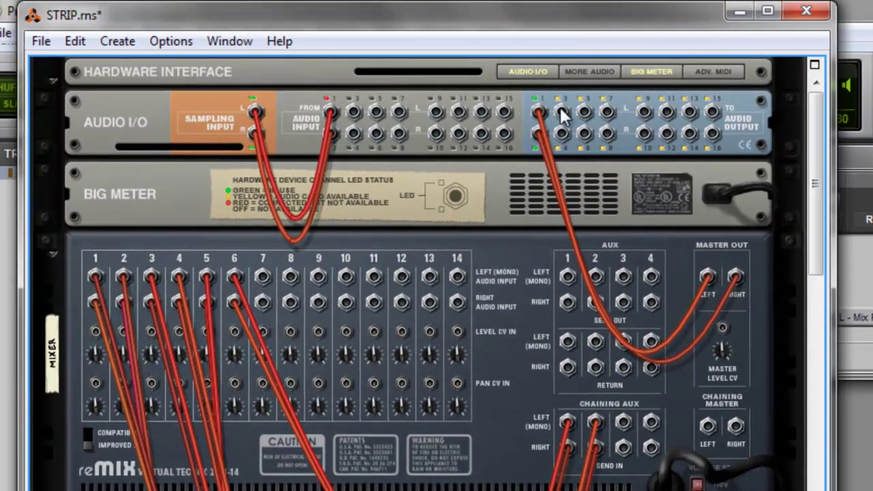
right_click(539, 113)
left_click(566, 157)
right_click(546, 136)
left_click(565, 179)
Step: Connect Redrum 1's channel 1 outputs to hardware audio outputs 1 and 2
scroll(511, 332, "down", 3)
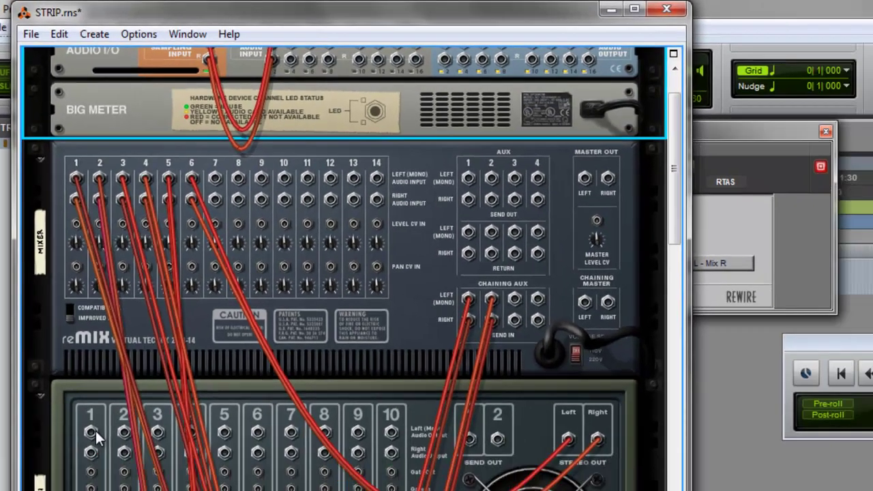
scroll(137, 382, "up", 2)
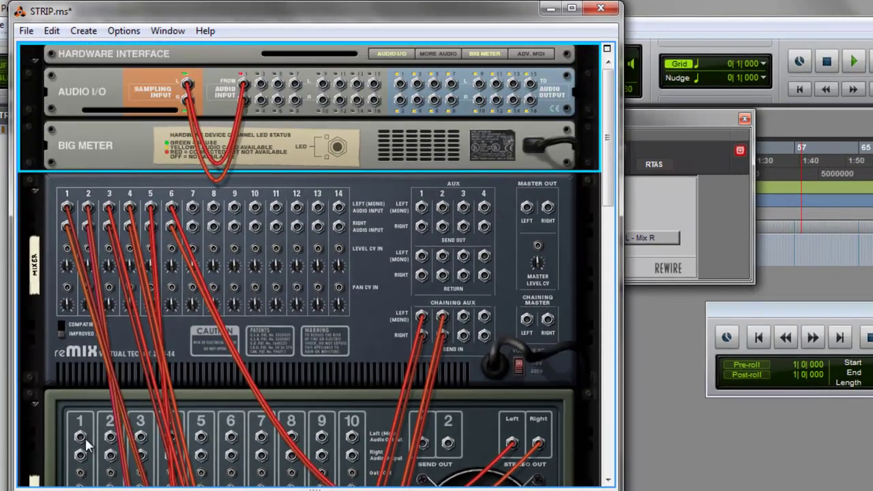
left_click_drag(79, 438, 400, 85)
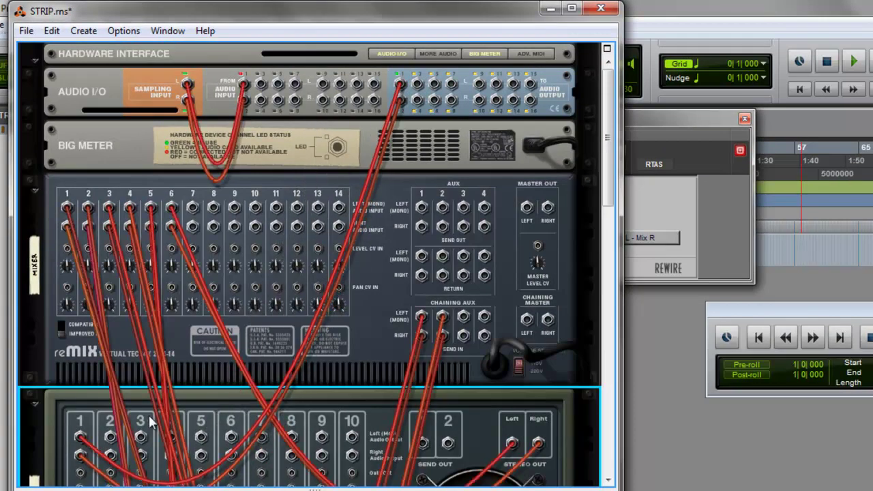
Step: Check drum 2 on Redrum's front, and connect its channel outputs to hardware audio outputs 3 and 4
key("Tab")
scroll(106, 409, "down", 3)
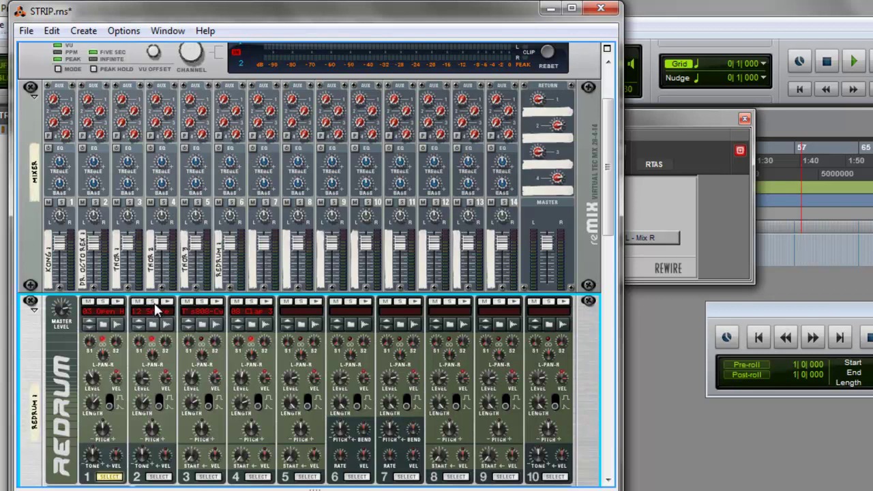
key("Tab")
left_click_drag(109, 342, 419, 89)
Step: Audition Redrum drum 3, and connect its channel outputs to hardware audio outputs 5 and 6
key("Tab")
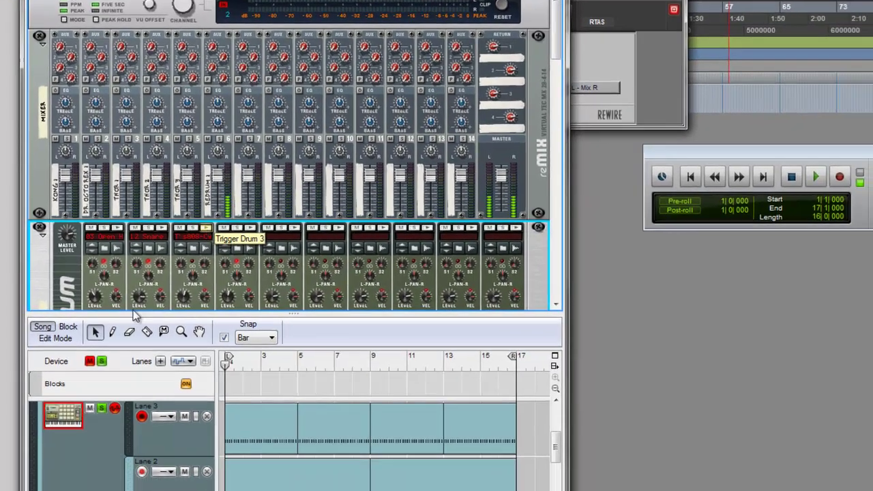
key("Tab")
left_click_drag(138, 79, 391, 4)
left_click_drag(481, 28, 469, 34)
Step: Check drum 4 on Redrum's front, and connect its channel outputs to hardware audio outputs 7 and 8
key("Tab")
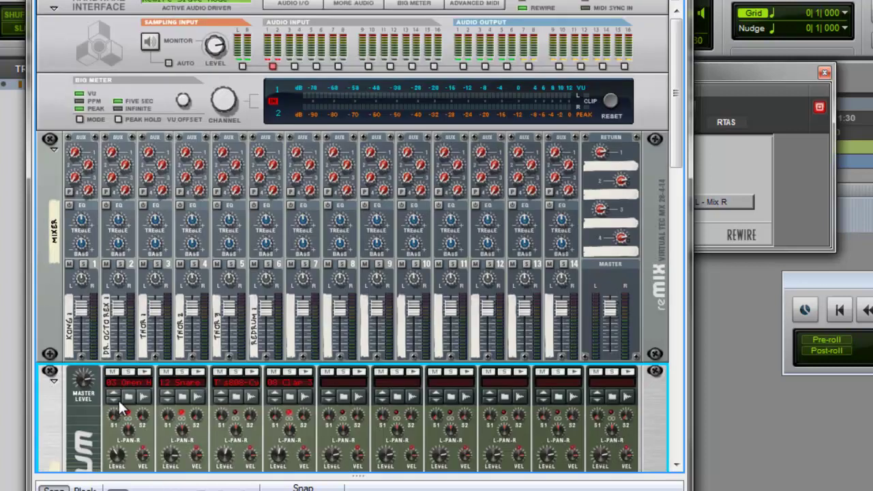
scroll(296, 387, "down", 3)
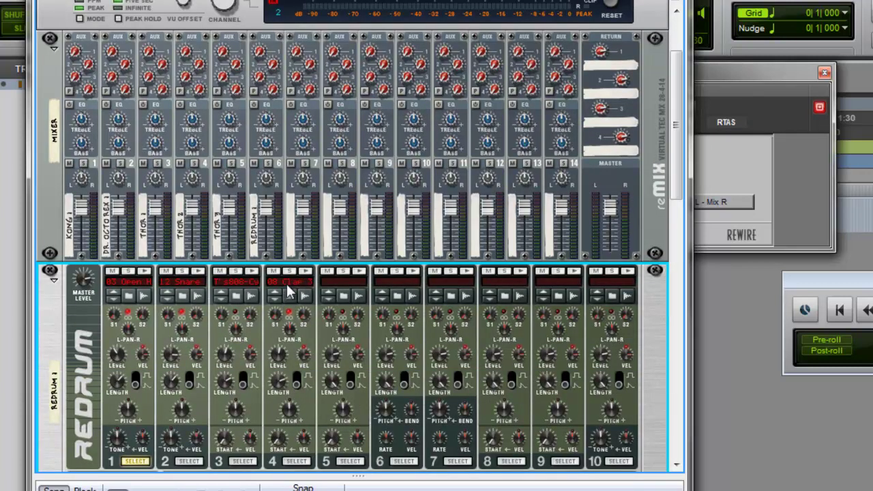
key("Tab")
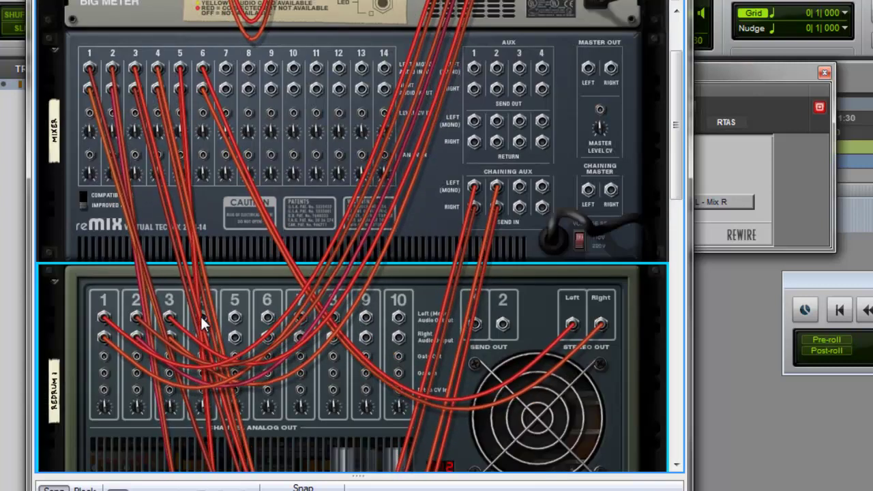
left_click_drag(203, 319, 506, 34)
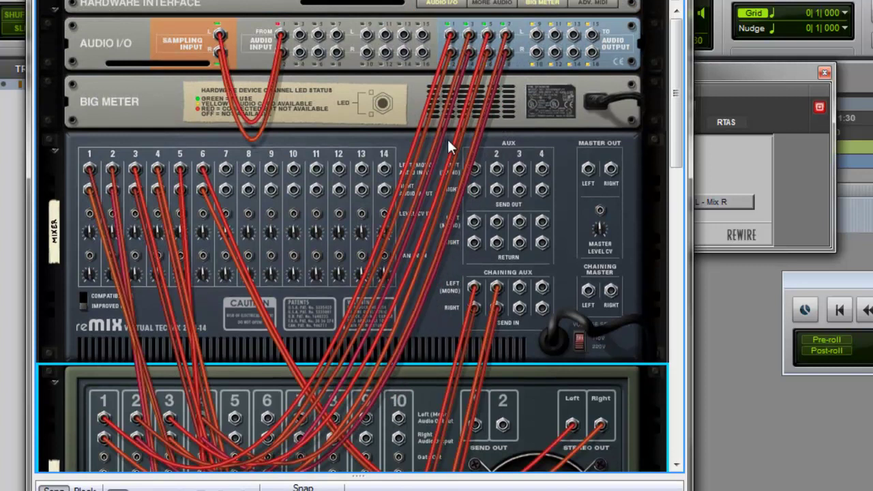
Step: Move Kong 1 up the rack to between the mixer and Redrum 1
scroll(345, 295, "down", 10)
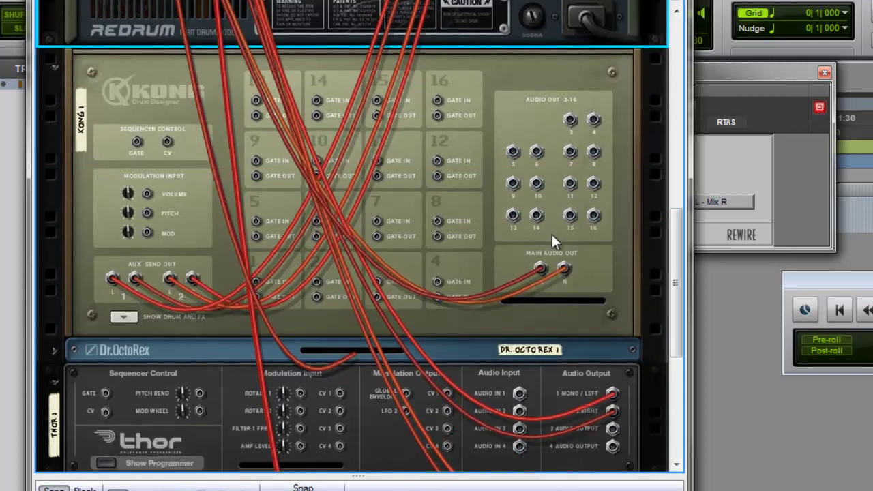
scroll(516, 276, "up", 2)
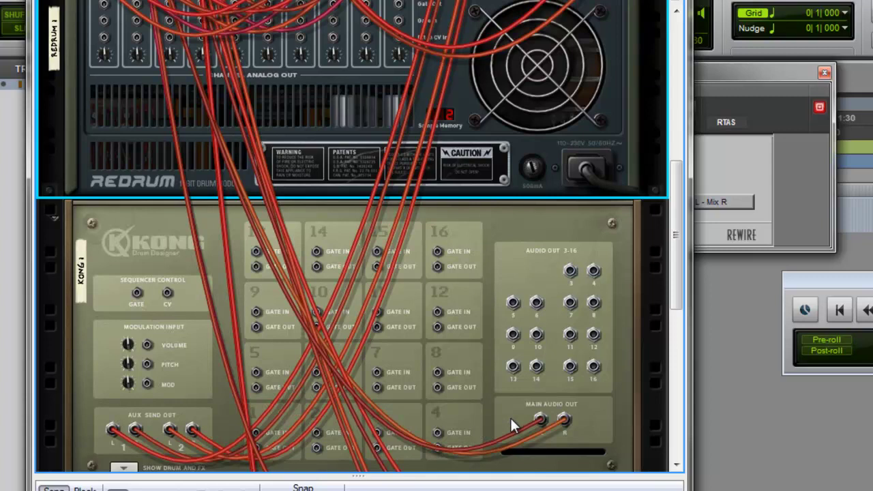
scroll(513, 410, "up", 3)
scroll(542, 427, "down", 3)
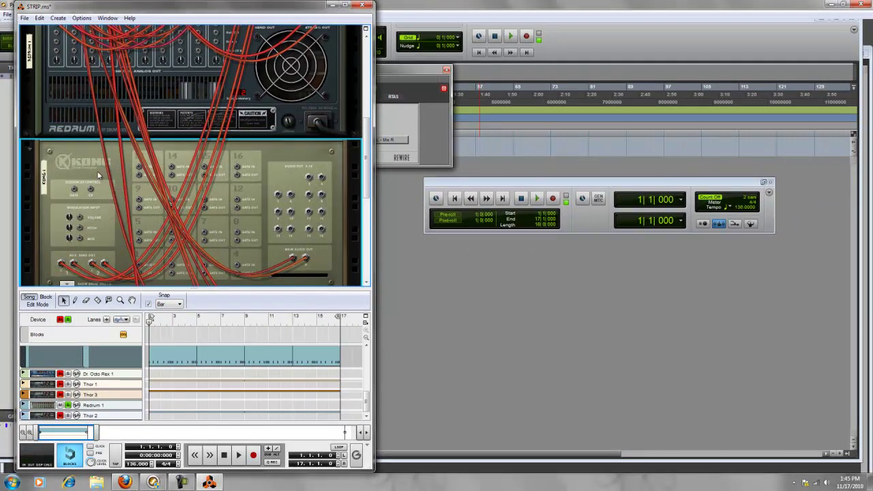
scroll(68, 159, "up", 5)
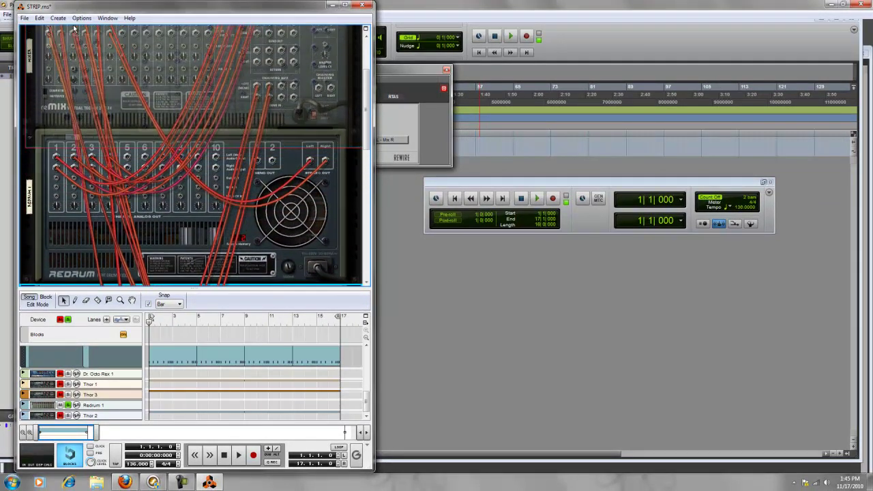
left_click_drag(74, 133, 72, 159)
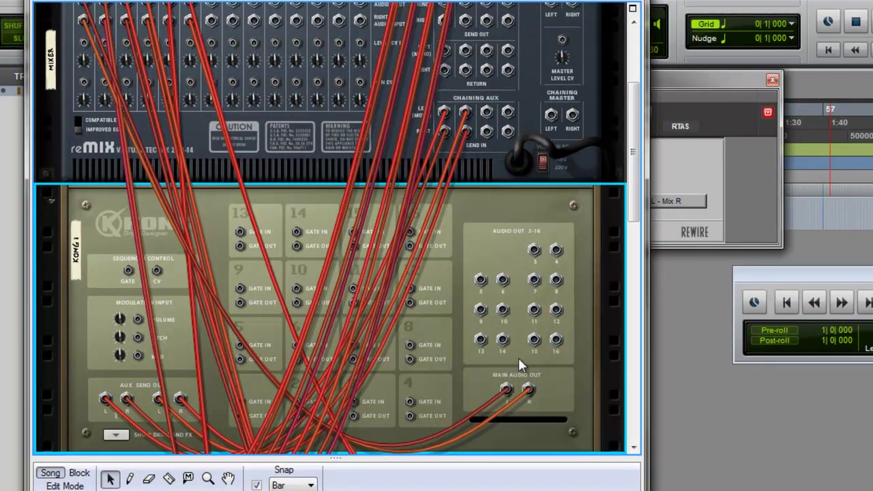
Step: Move Kong 1's main output cables from mixer channel 1 to hardware audio outputs 9 and 10, and check the routing
scroll(223, 290, "up", 3)
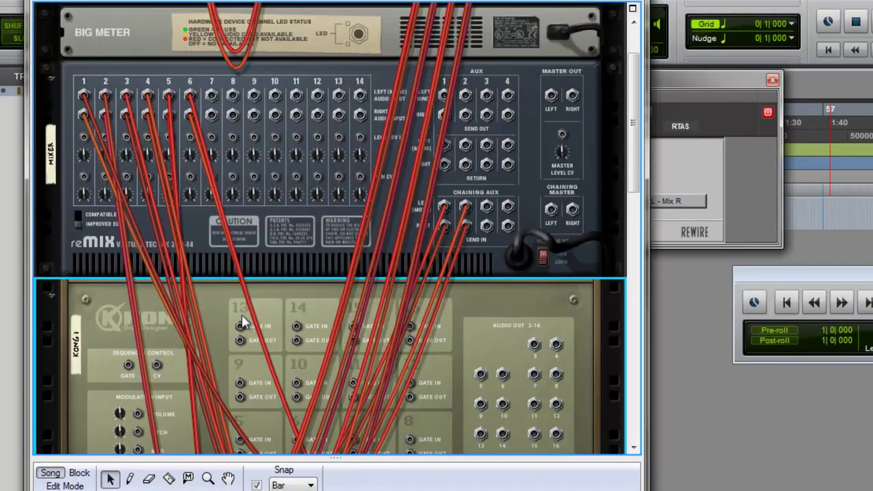
scroll(163, 239, "up", 2)
left_click_drag(84, 172, 503, 46)
left_click_drag(85, 188, 502, 60)
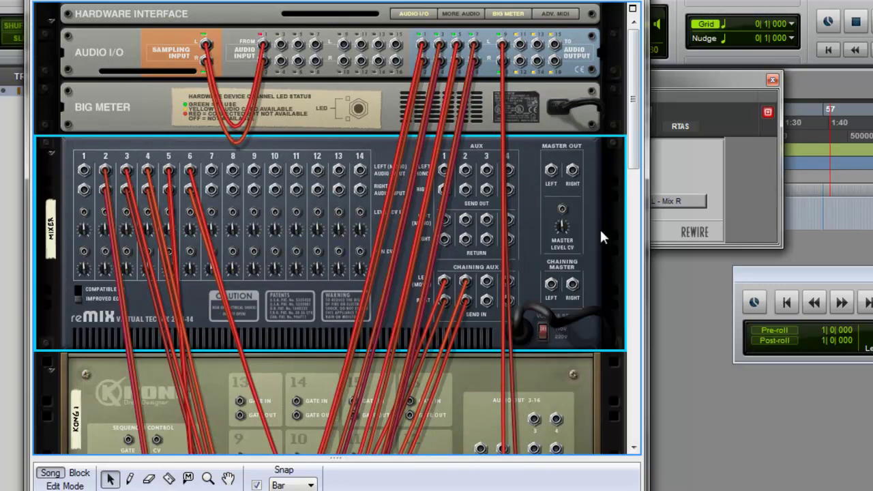
scroll(603, 236, "down", 5)
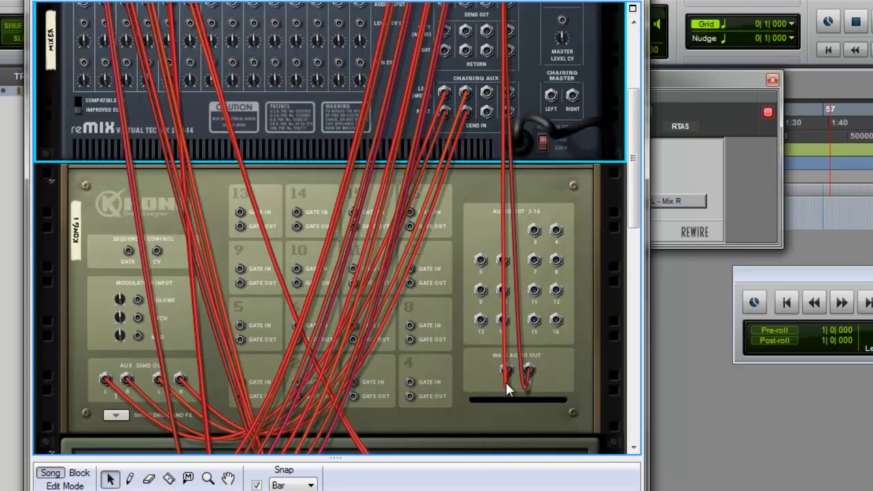
scroll(528, 324, "up", 4)
scroll(529, 243, "up", 1)
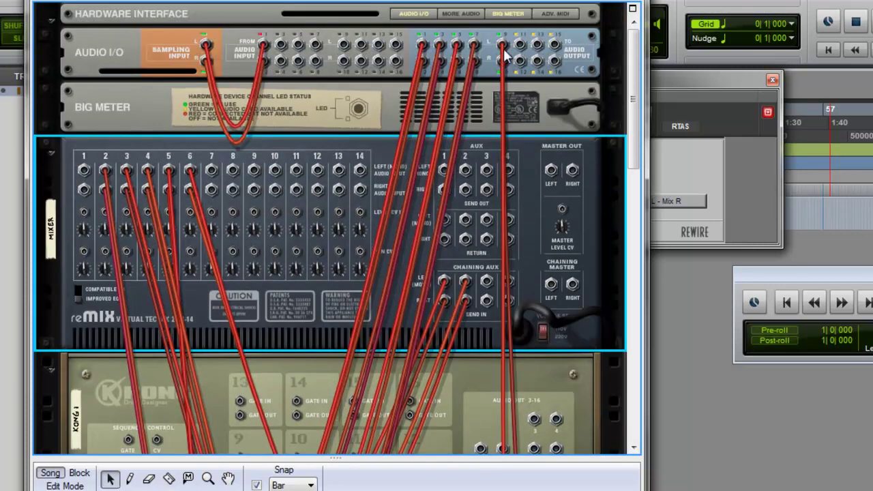
scroll(440, 86, "down", 14)
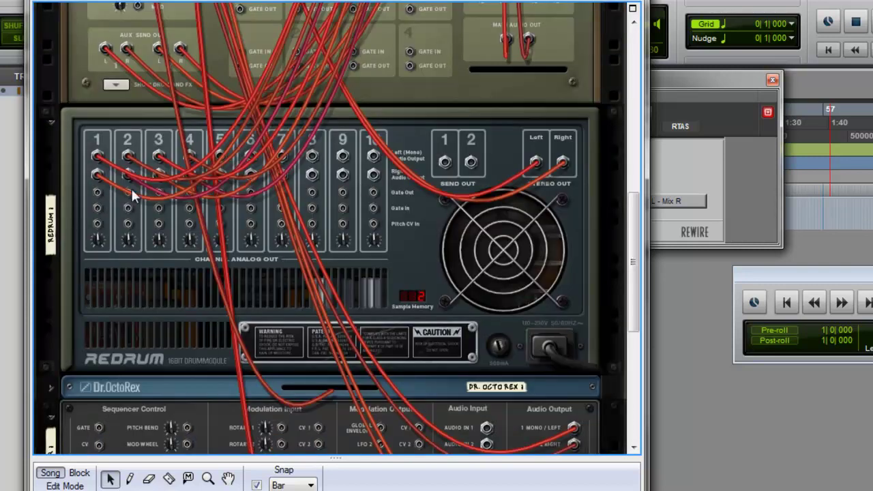
scroll(299, 171, "up", 14)
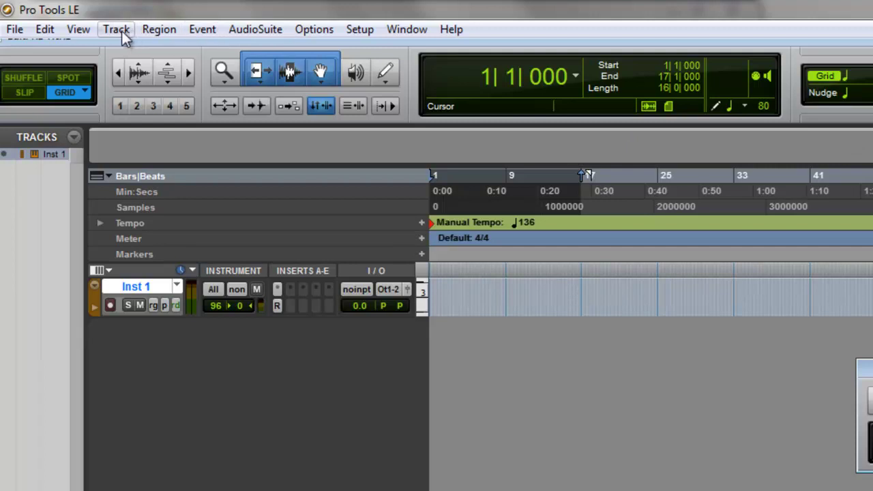
Step: Start a new track request in Pro Tools for five stereo instrument tracks
left_click(123, 34)
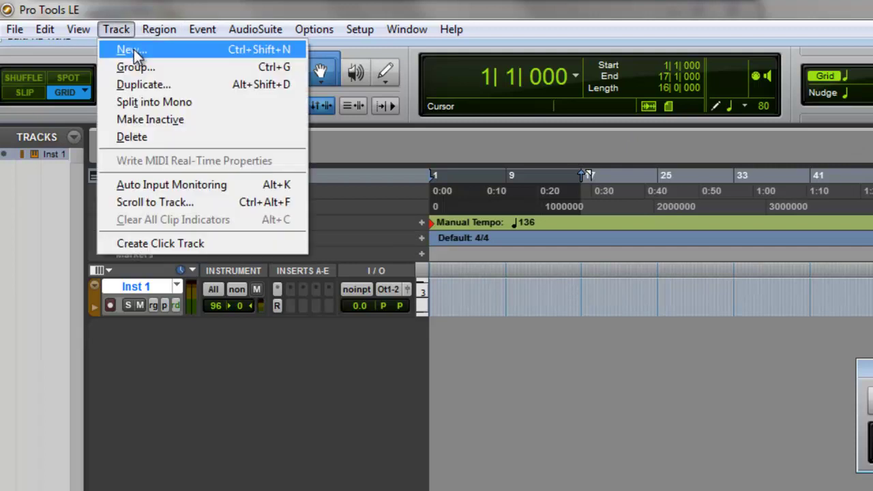
left_click(141, 53)
left_click(791, 333)
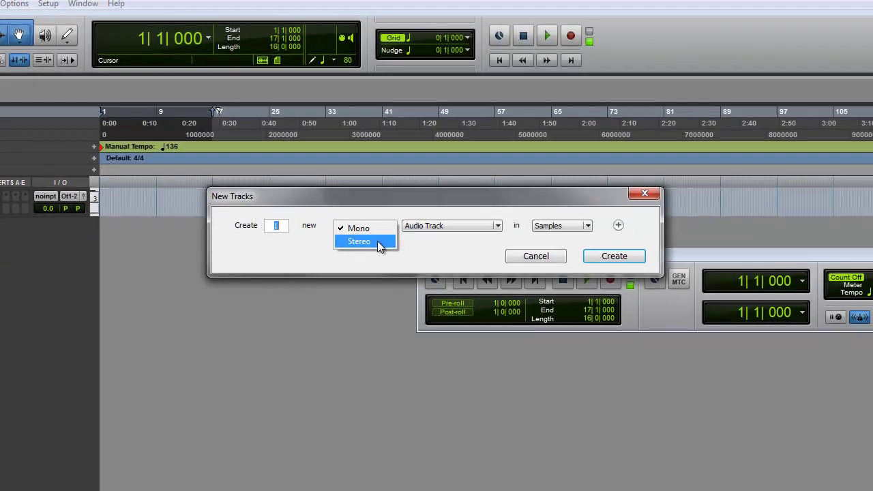
left_click(380, 245)
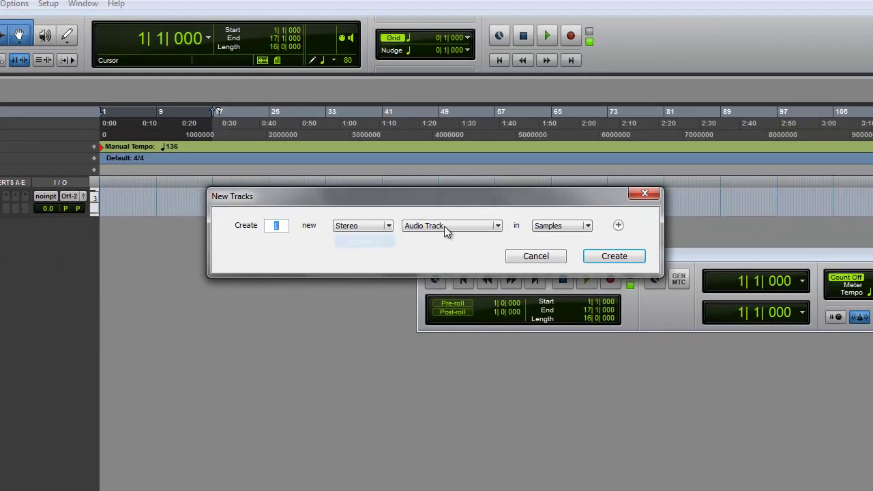
left_click(444, 226)
left_click(445, 281)
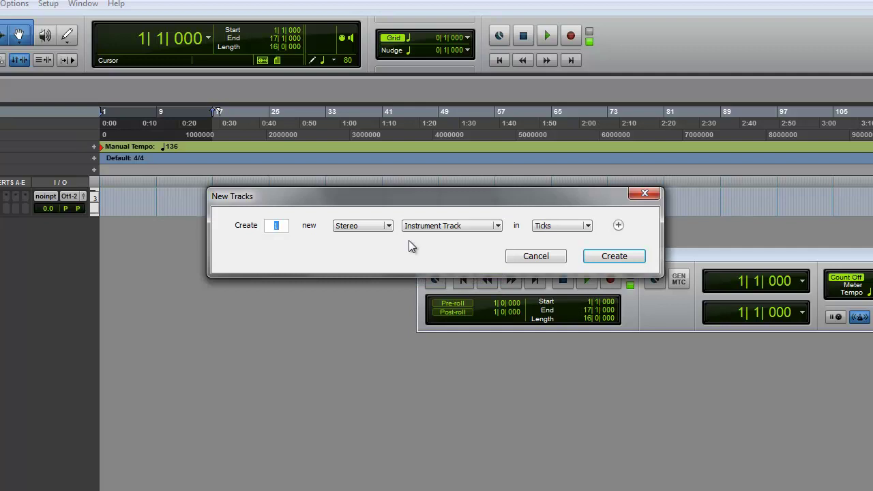
type("5")
Step: Add five stereo audio tracks to the new track request, and create all the tracks
left_click(619, 226)
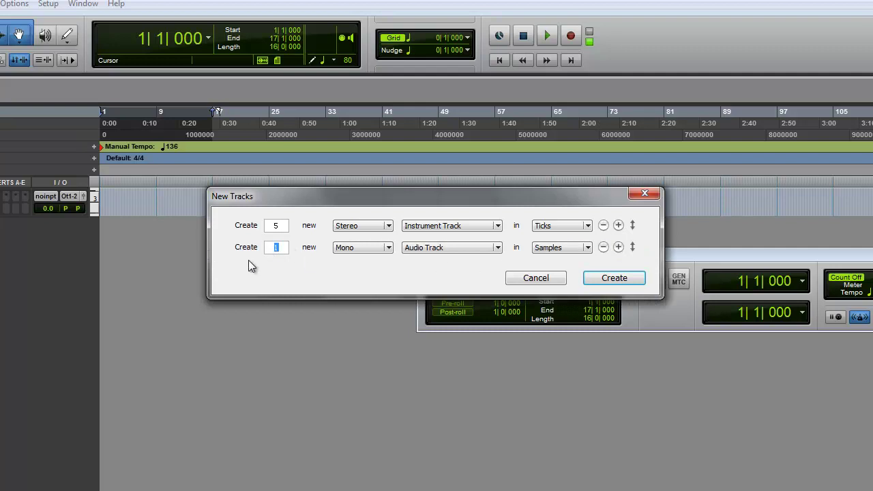
type("5")
left_click(373, 248)
left_click(375, 263)
left_click(615, 278)
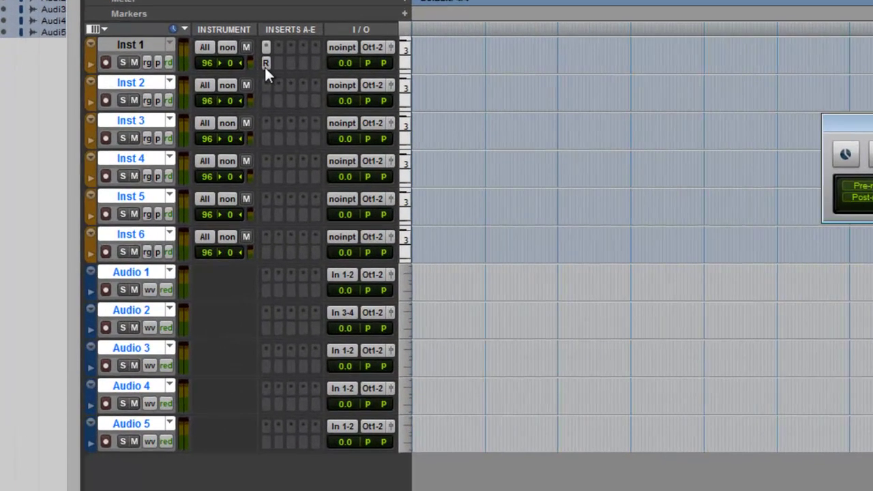
Step: Insert the stereo Reason instrument plug-in on Inst 2, and set its ReWire output to Channel 3 - Channel 4
left_click(265, 84)
mouse_move(388, 135)
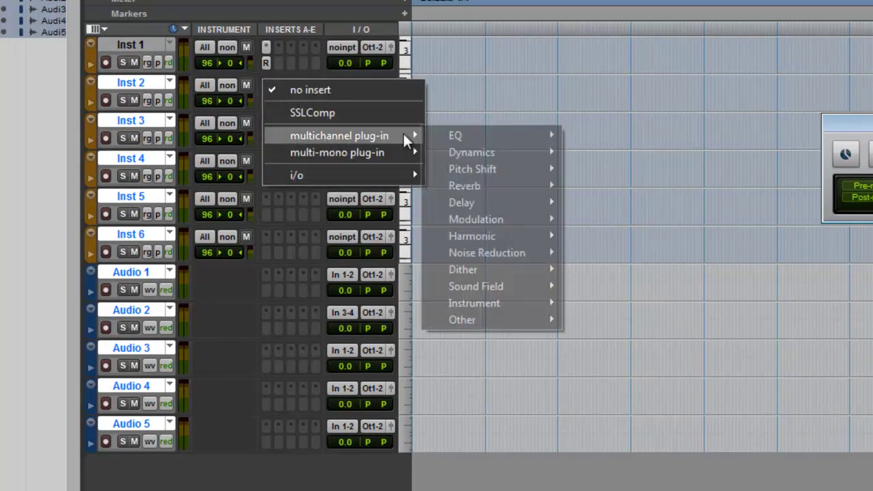
mouse_move(496, 303)
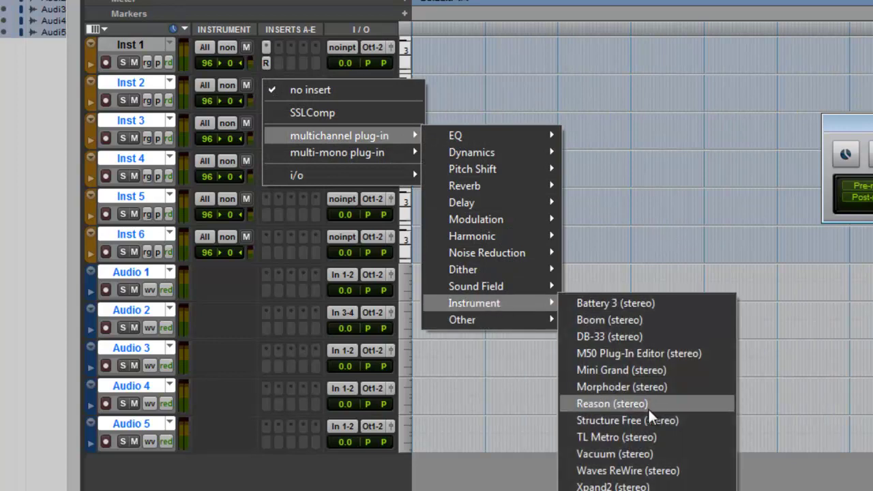
left_click(648, 407)
left_click(731, 44)
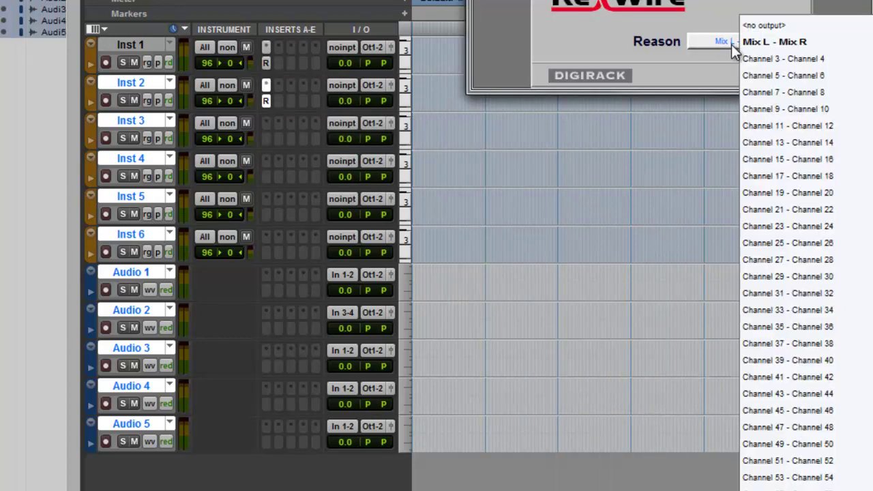
left_click(763, 58)
Step: Insert the stereo Reason instrument plug-in on Inst 3, and set its ReWire output to Channel 5 - Channel 6
left_click(268, 125)
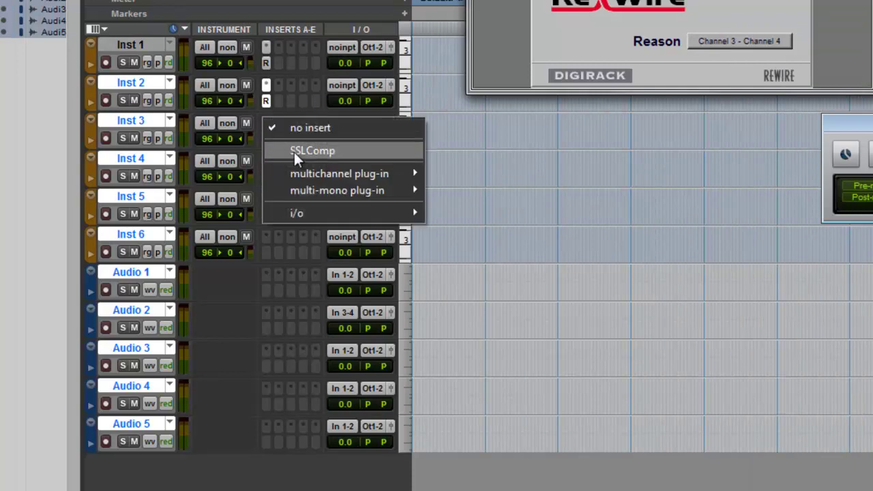
mouse_move(339, 174)
mouse_move(511, 346)
left_click(634, 443)
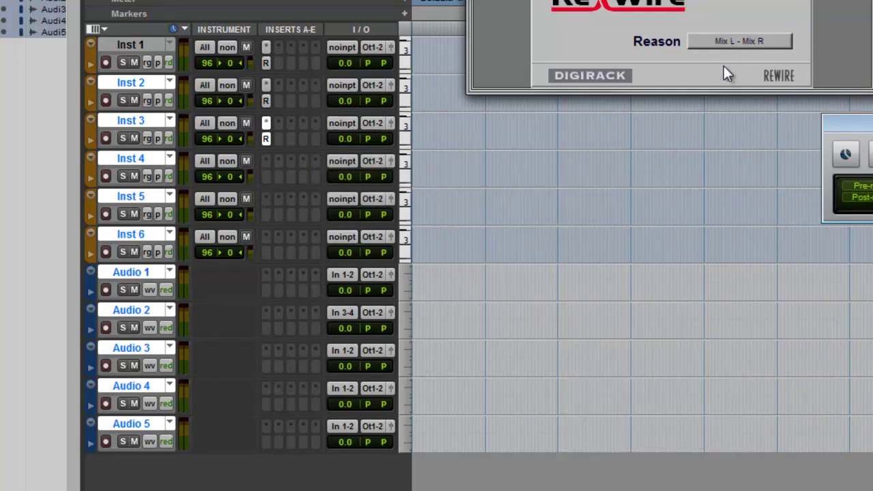
left_click(713, 41)
left_click(442, 92)
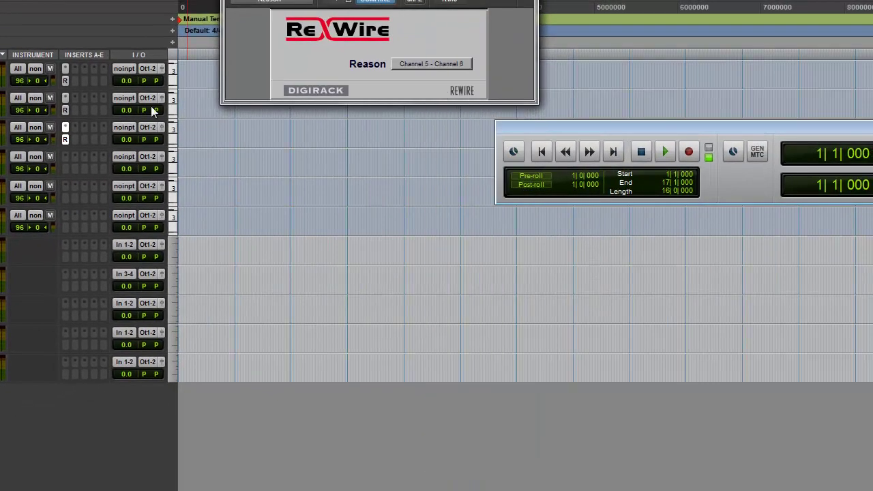
Step: Insert the stereo Reason instrument plug-in on Inst 4, and set its ReWire output to Channel 7 - Channel 8
left_click(66, 155)
mouse_move(165, 197)
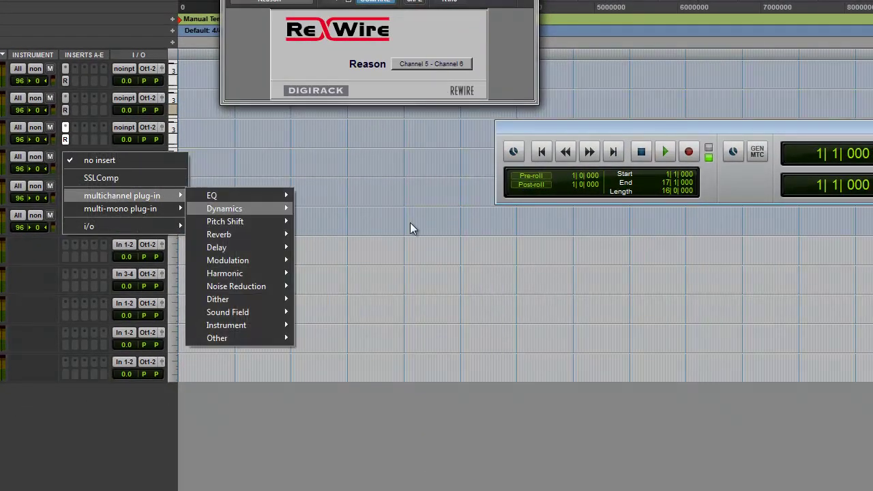
mouse_move(253, 323)
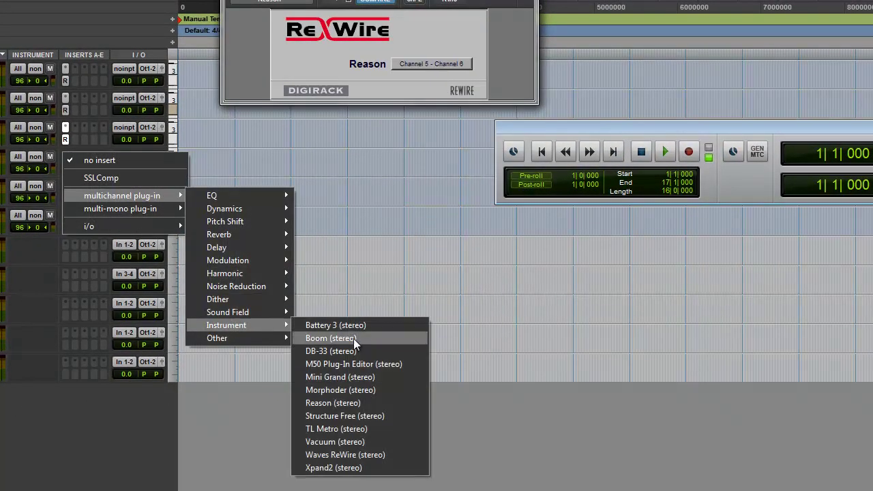
left_click(341, 404)
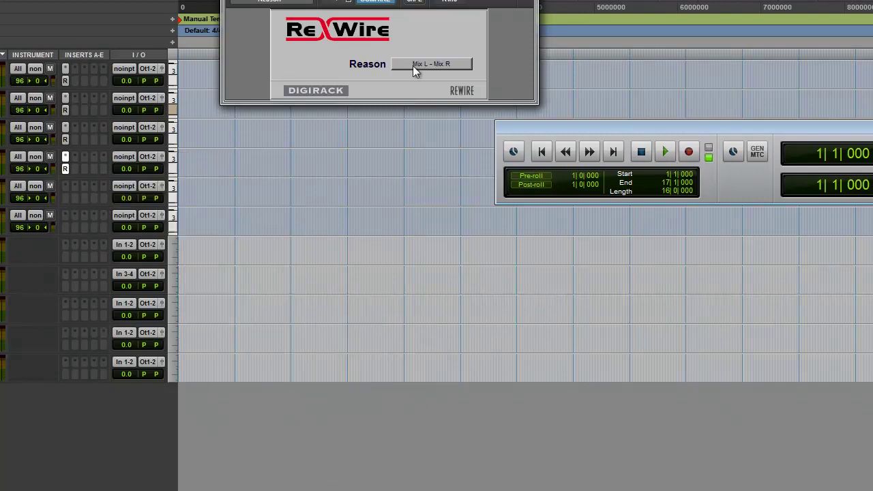
left_click(414, 68)
left_click(425, 104)
Step: Insert the stereo Reason instrument plug-in on Inst 5, and set its ReWire output to Channel 9 - Channel 10
left_click(65, 186)
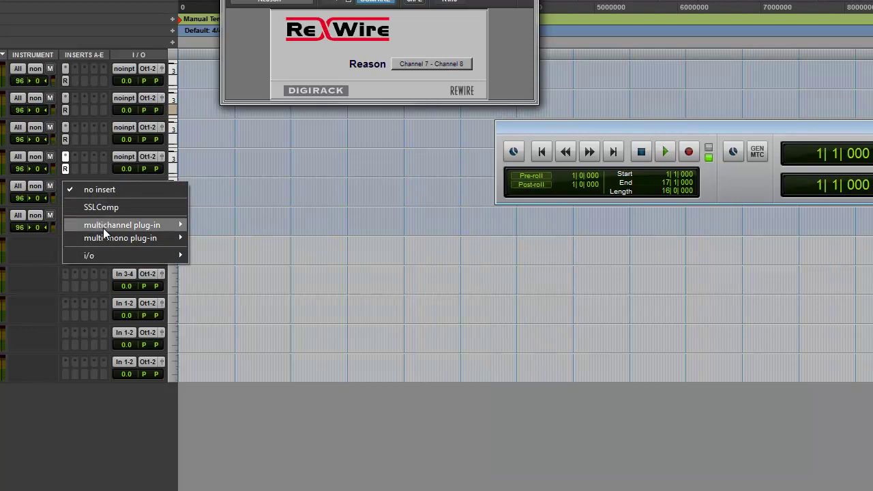
mouse_move(103, 226)
mouse_move(243, 354)
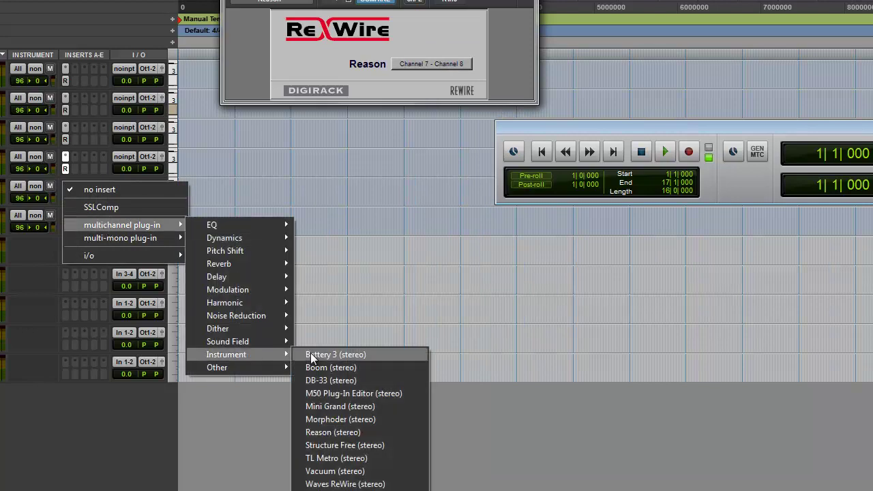
left_click(348, 432)
left_click(419, 63)
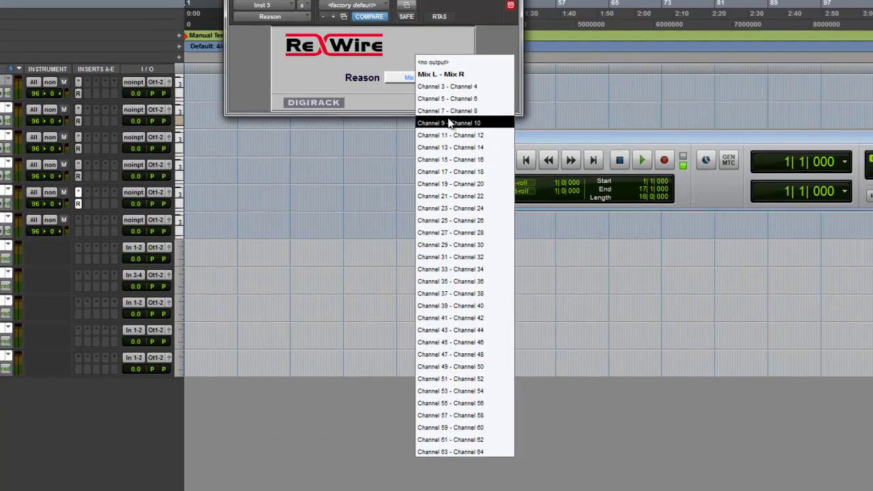
left_click(451, 125)
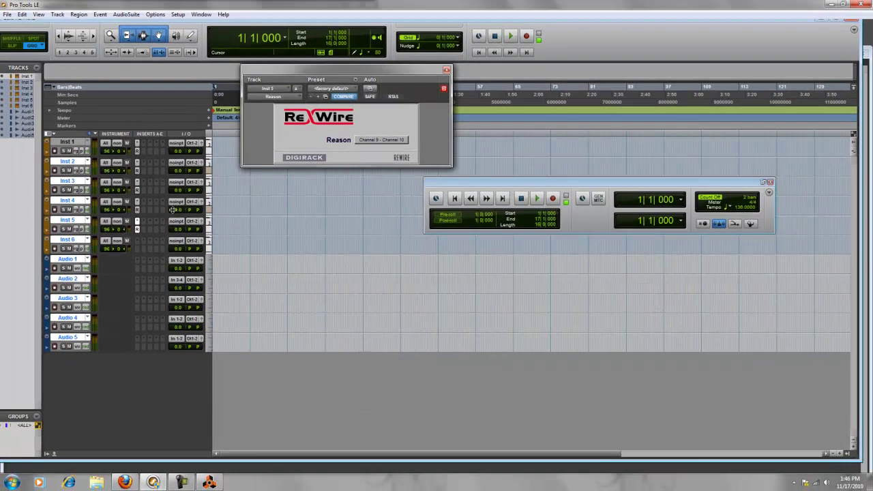
Step: Insert the stereo Reason plug-in on Inst 6 with ReWire output Channel 11 - Channel 12, and close the plug-in window
left_click(139, 246)
mouse_move(160, 270)
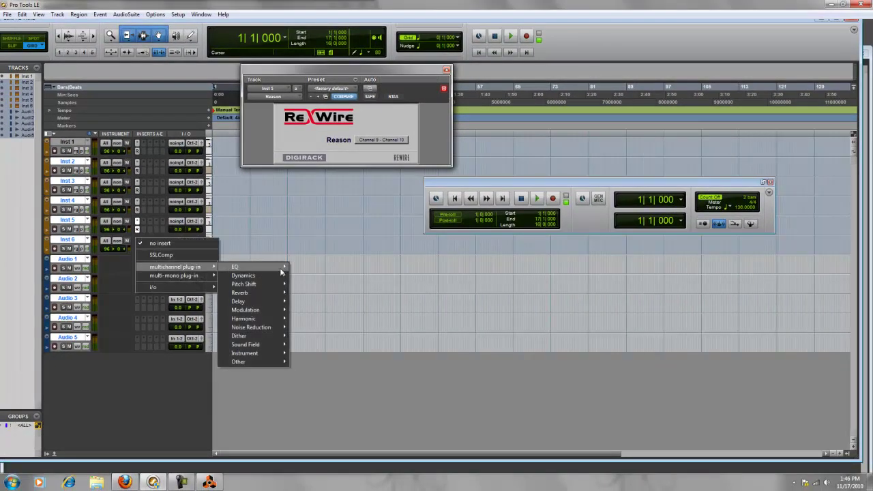
mouse_move(263, 355)
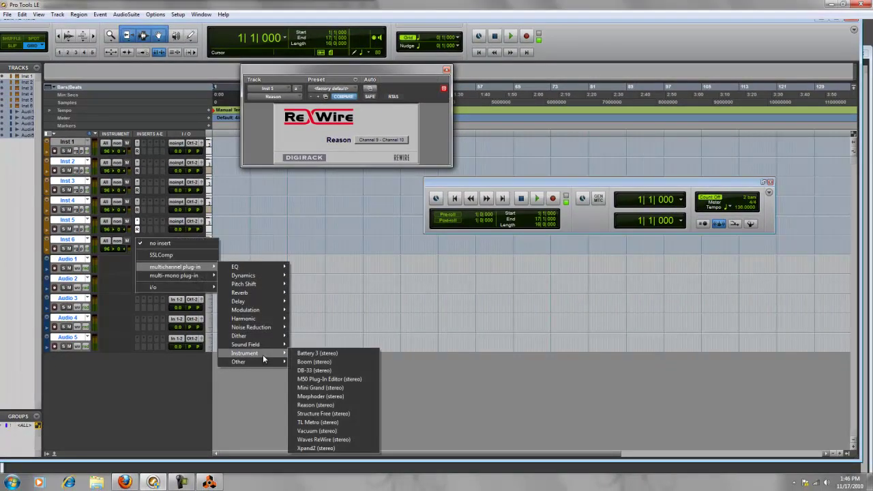
left_click(324, 405)
left_click(361, 142)
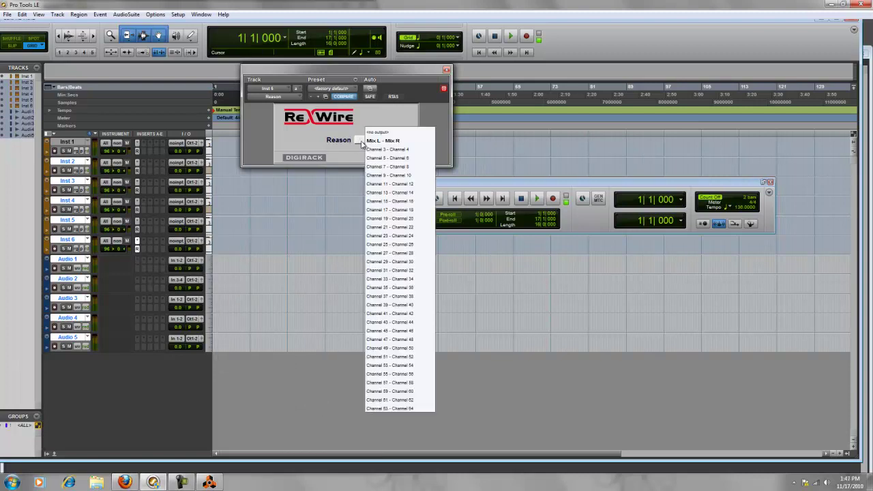
left_click(390, 184)
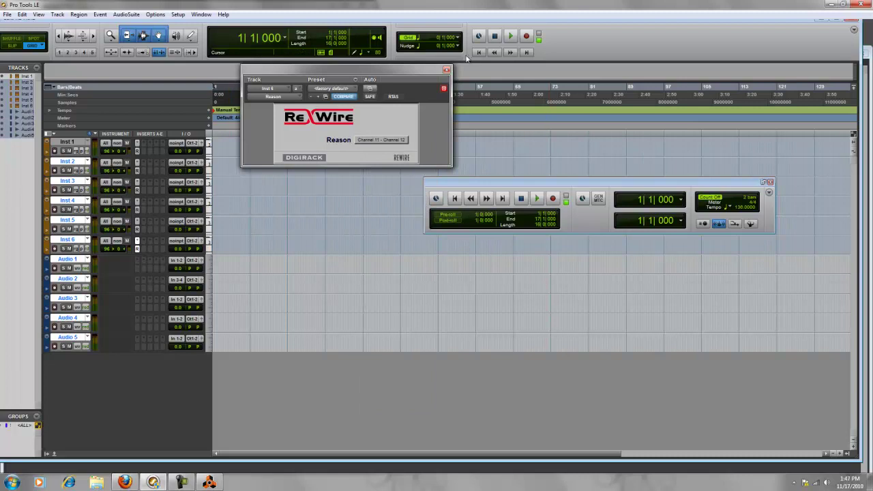
left_click(447, 70)
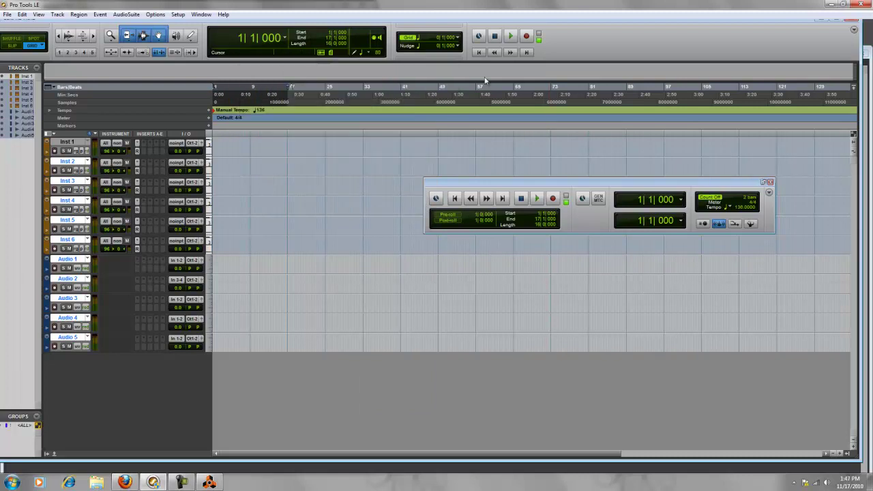
Step: Start session playback, and switch to Reason to clear all soloed devices in the sequencer
left_click(537, 198)
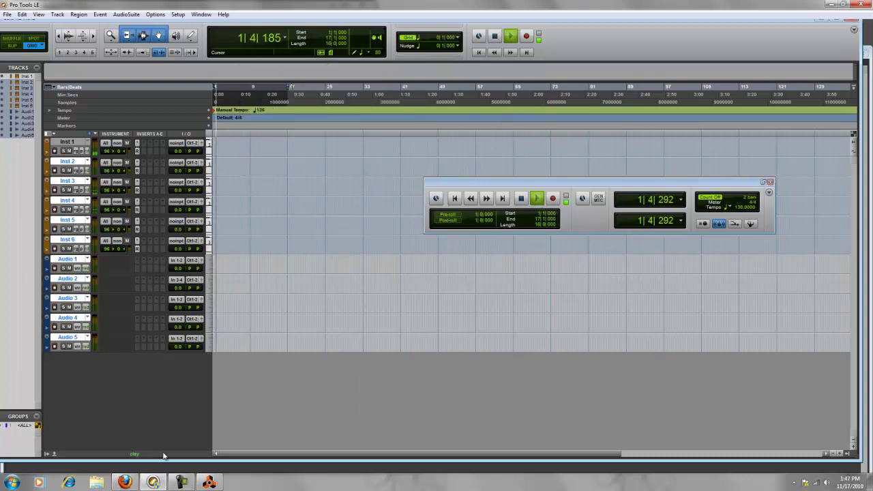
left_click(208, 481)
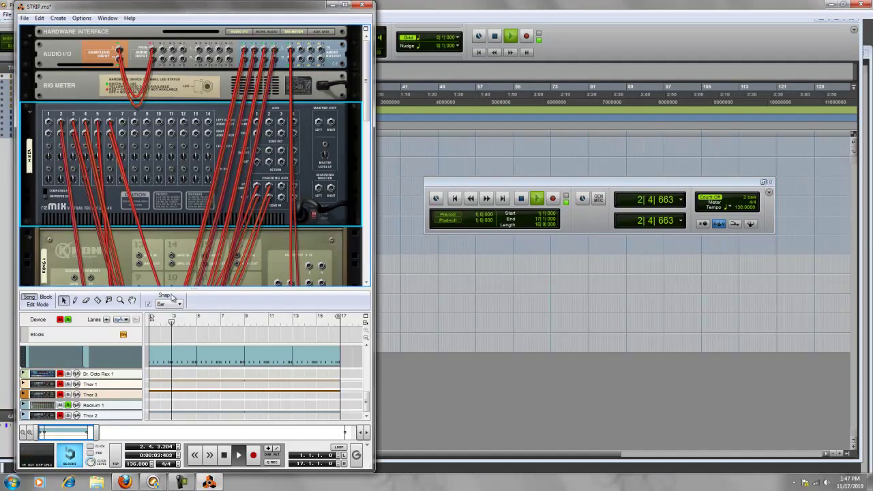
left_click(71, 326)
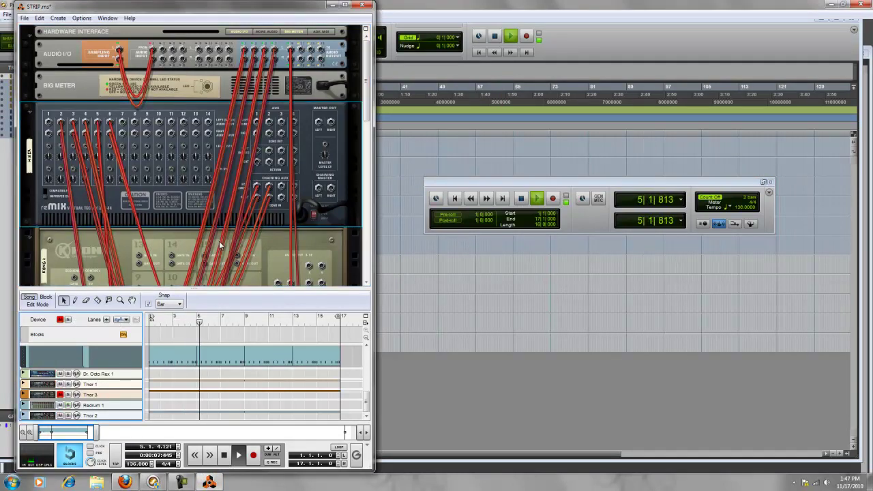
Step: Check the fronts of Kong 1, Redrum 1 and Thor 1 during playback, and return to Pro Tools to stop it
key("Tab")
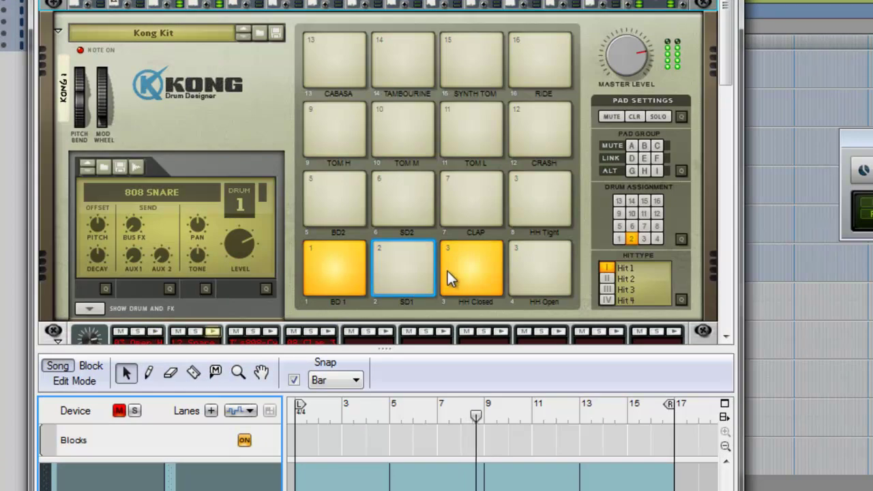
scroll(411, 249, "up", 3)
scroll(396, 239, "down", 9)
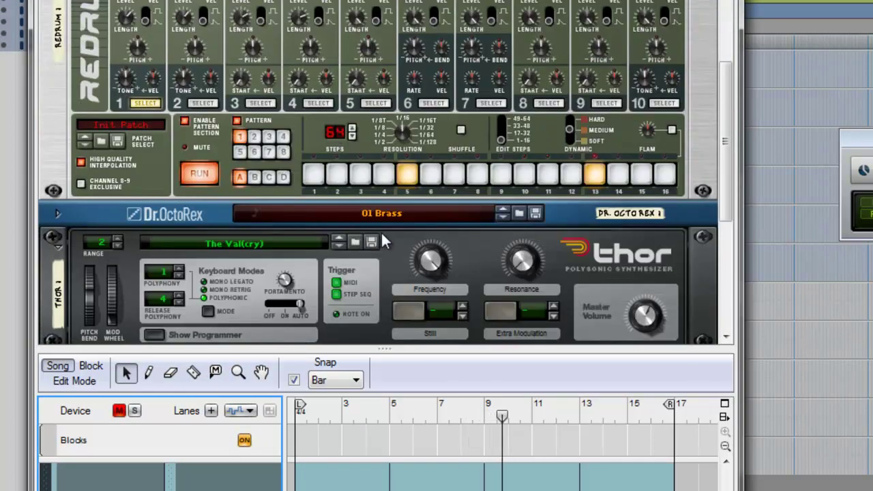
scroll(380, 231, "up", 2)
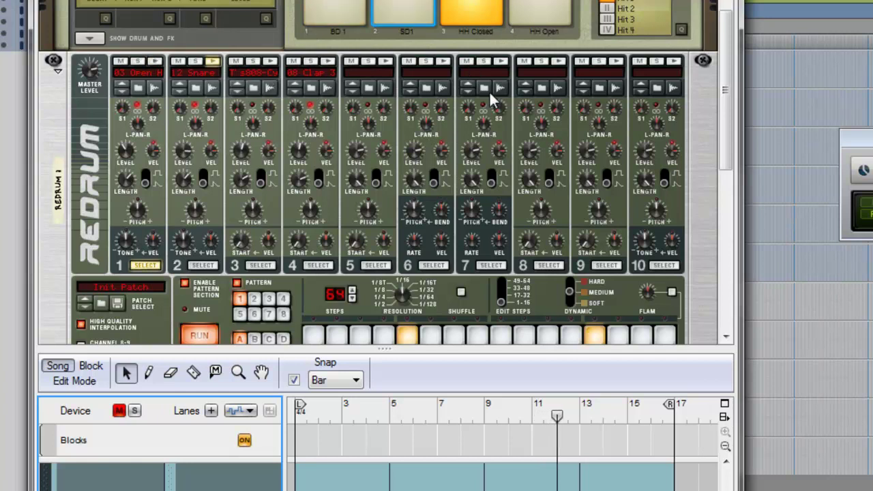
key("super+Tab")
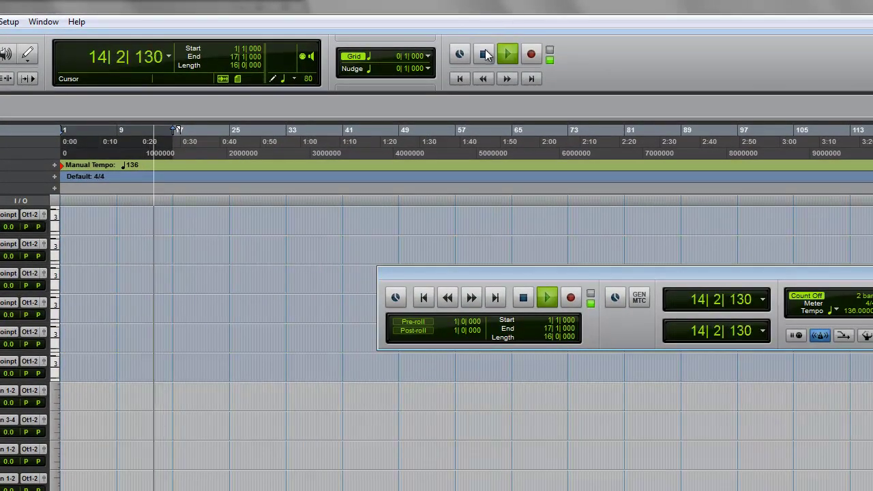
left_click(470, 74)
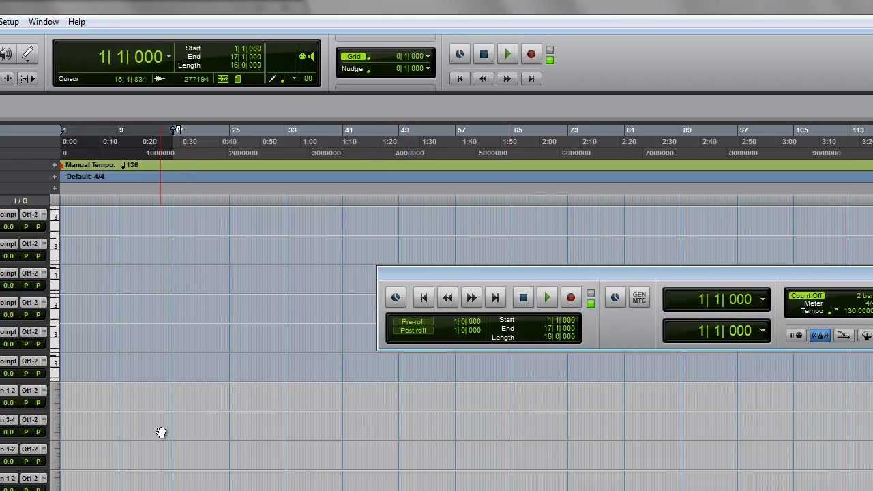
Step: Show the Mix window to check the track levels, and solo and unsolo Inst 5
left_click(44, 22)
left_click(42, 92)
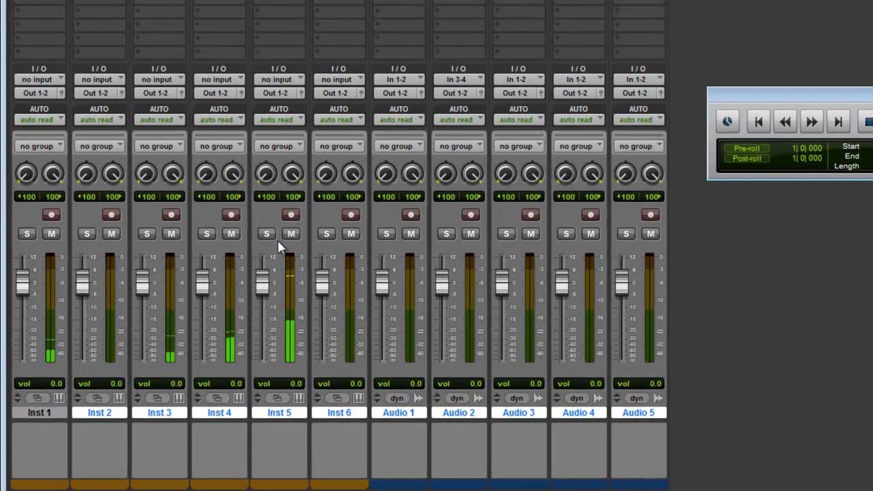
left_click(265, 235)
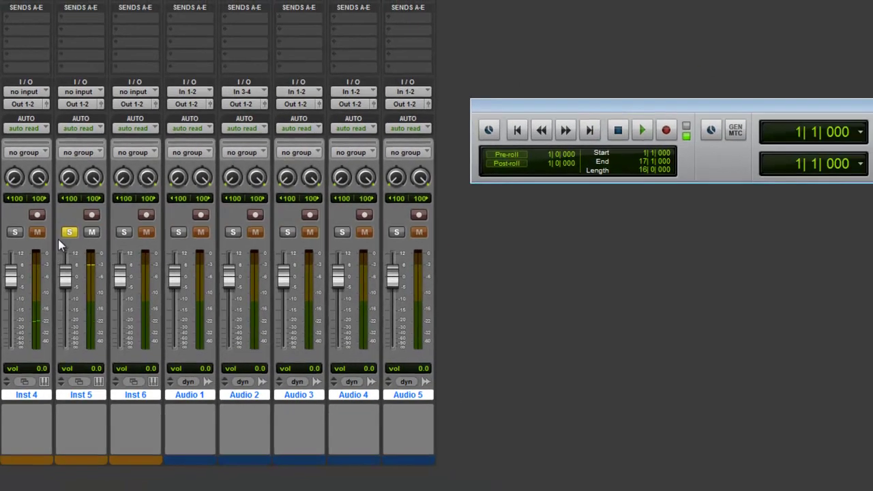
left_click(266, 234)
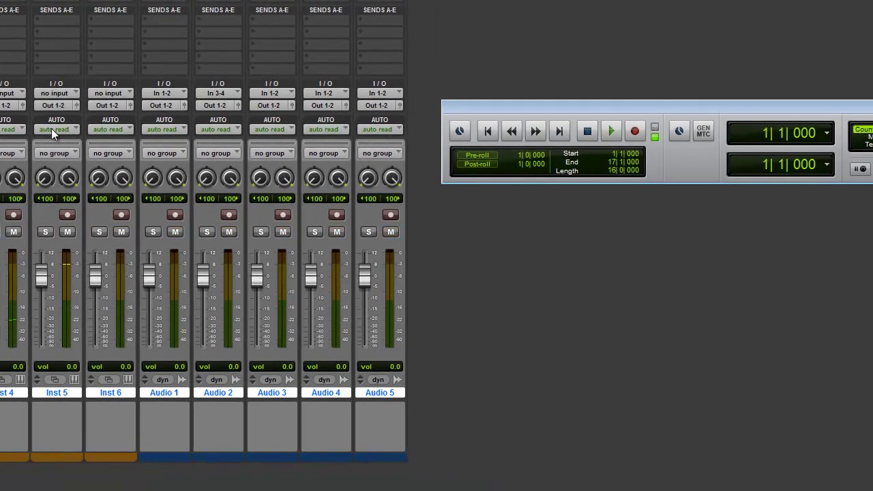
Step: Set the output of Inst 5 to the stereo Bus 1-2 and the input of Audio 1 to Bus 1-2
left_click(53, 105)
mouse_move(56, 141)
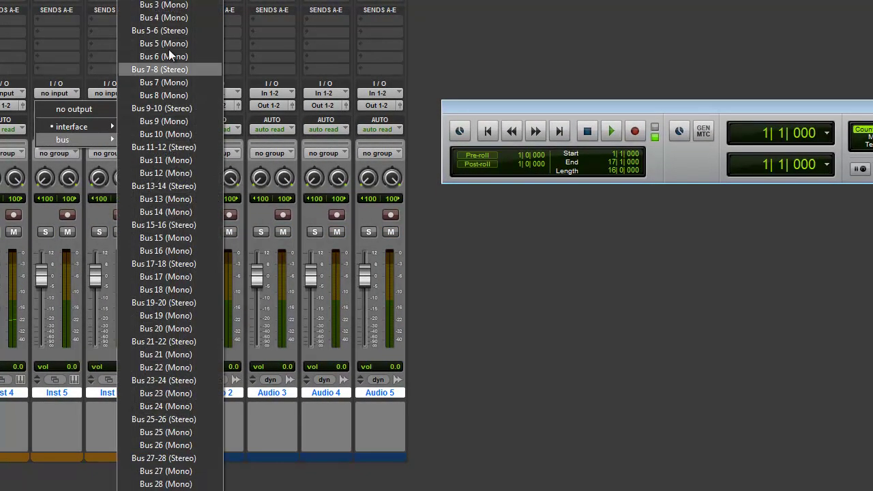
left_click(159, 0)
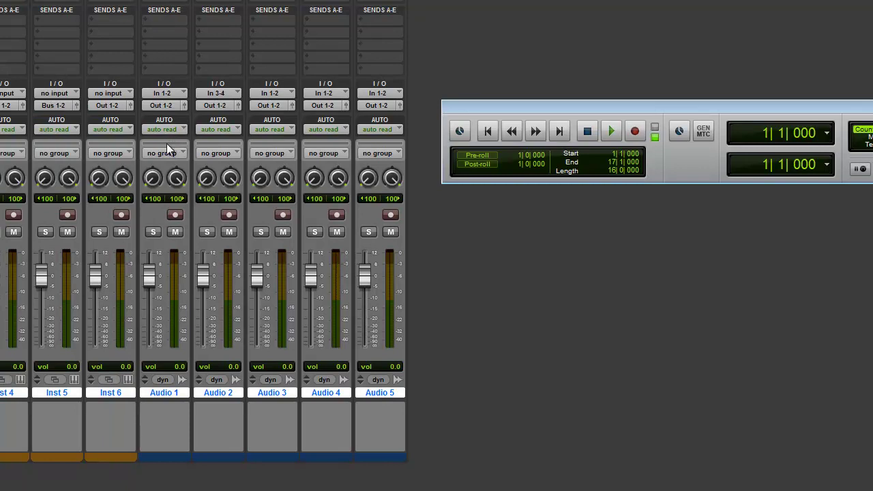
left_click(154, 95)
mouse_move(167, 122)
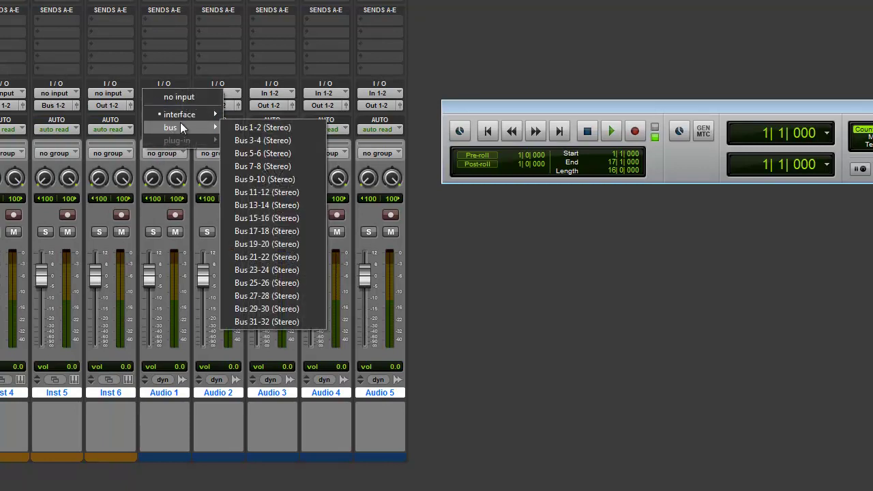
left_click(260, 124)
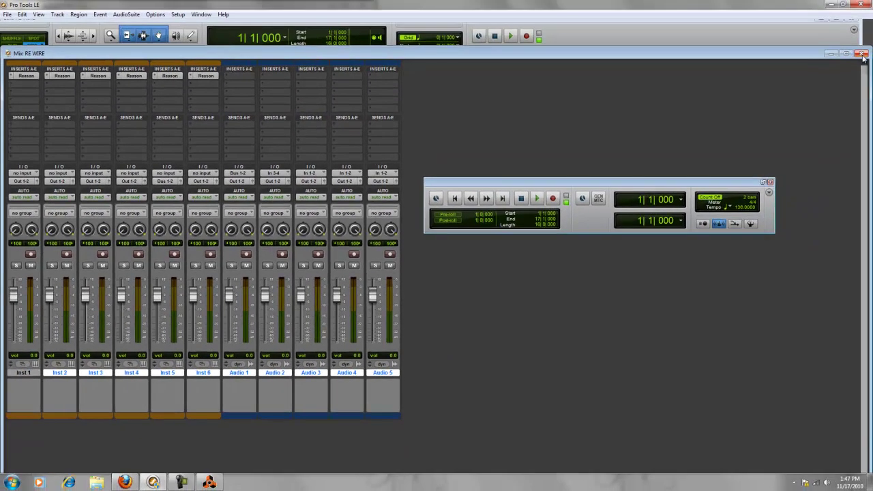
Step: Show the Edit window, and switch to Reason to enlarge the sequencer area and mute Lanes 2 and 3 of Kong 1
key("ctrl+equal")
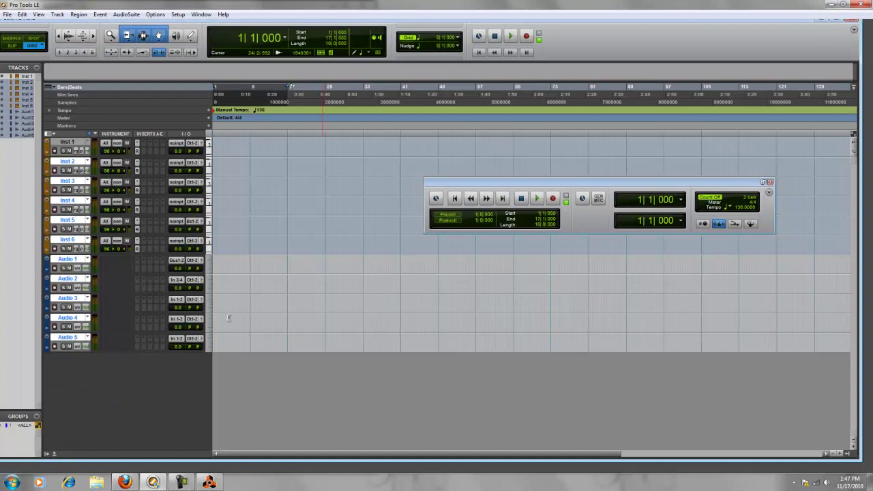
left_click(209, 483)
scroll(141, 376, "up", 2)
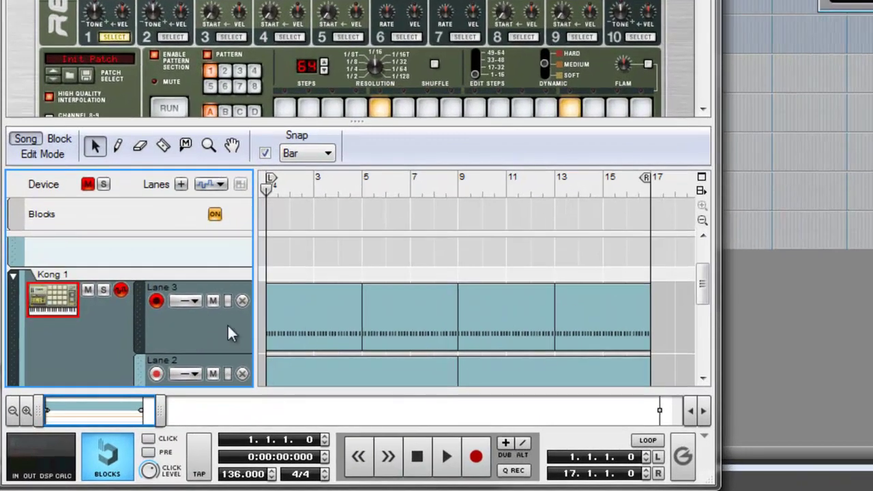
scroll(230, 333, "down", 2)
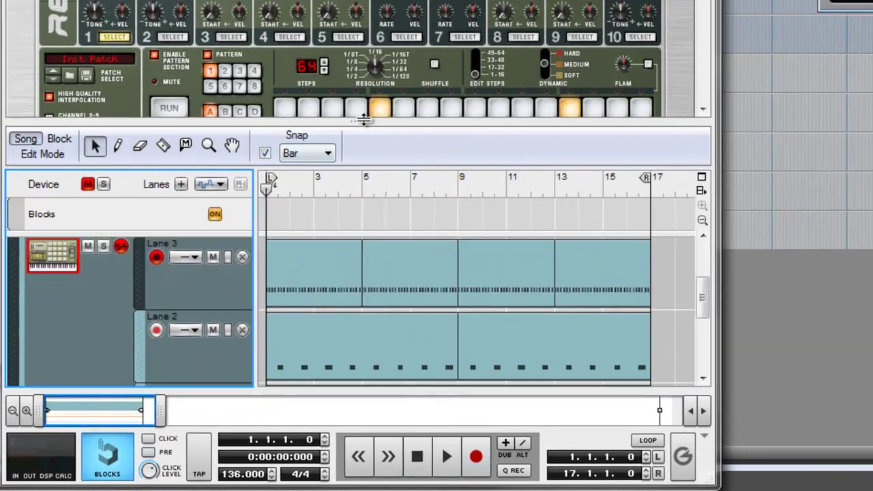
left_click_drag(362, 117, 358, 2)
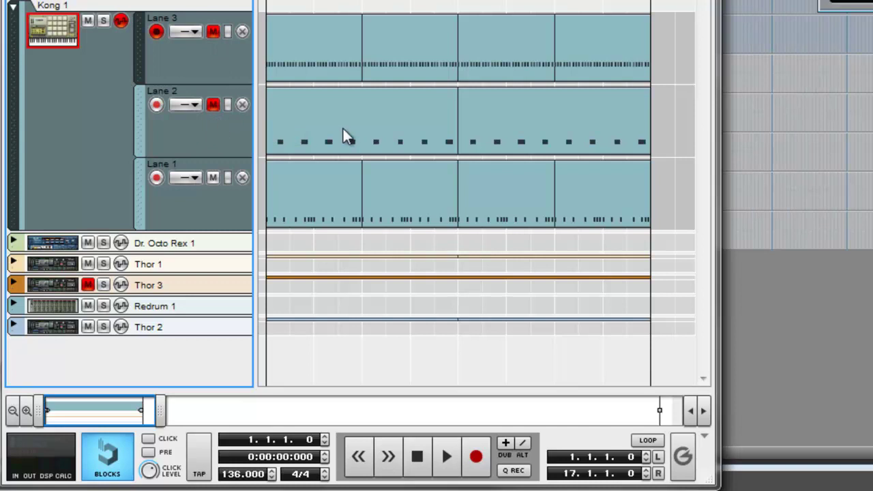
Step: Return to Pro Tools, and record-arm Audio 1 and solo it together with Inst 5
key("super+Tab")
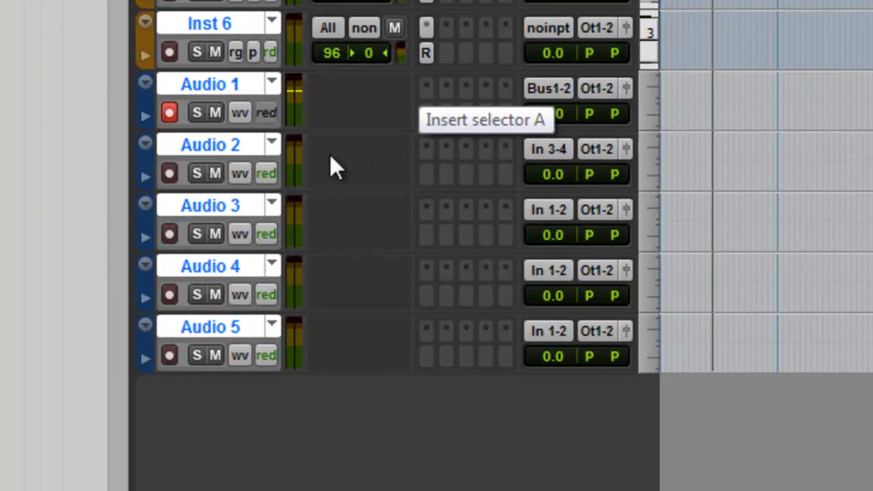
left_click(213, 109, "alt")
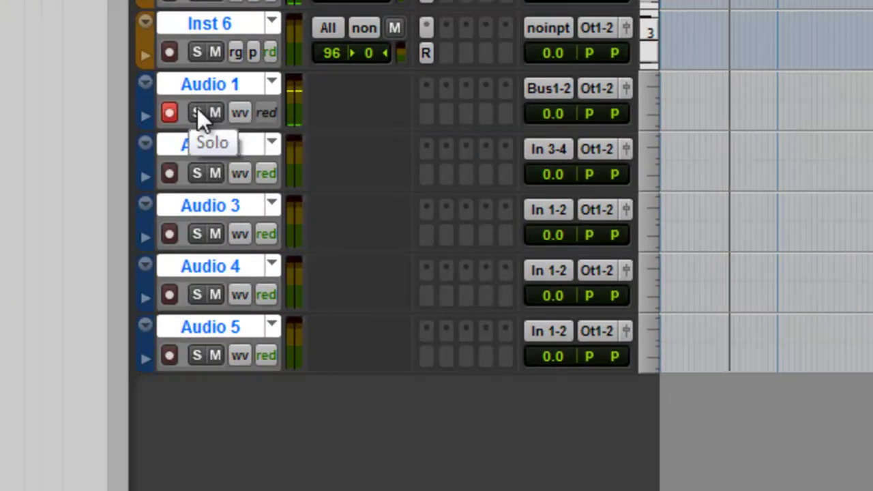
left_click(198, 107)
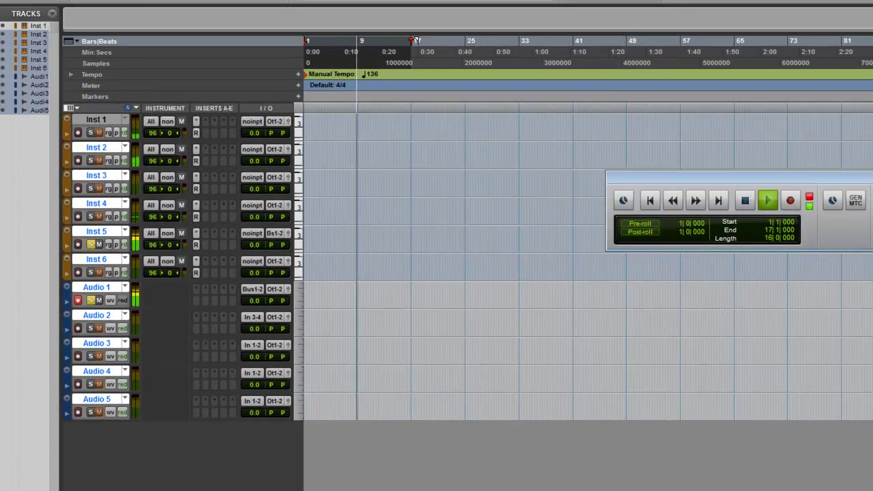
Step: Record Kong 1's Lane 1 part onto Audio 1 from 1|1|000 to 9|2|000, and move the recorded clip to Audio 2
key("space")
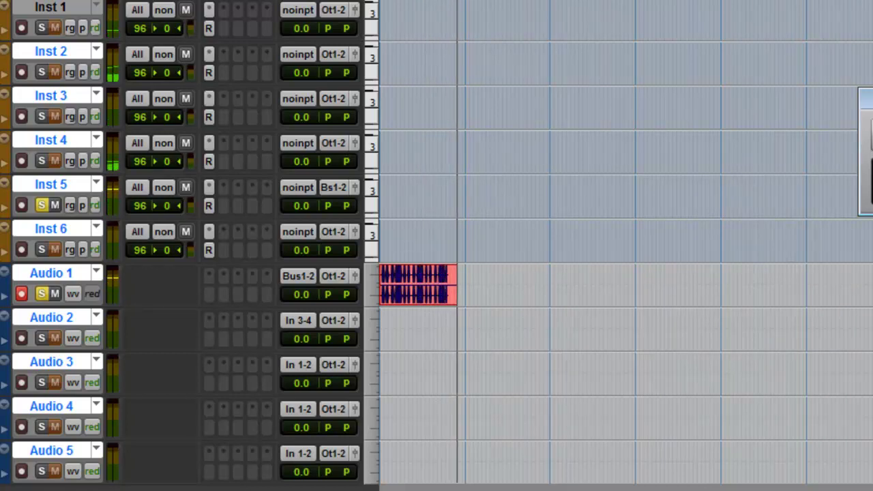
key("space")
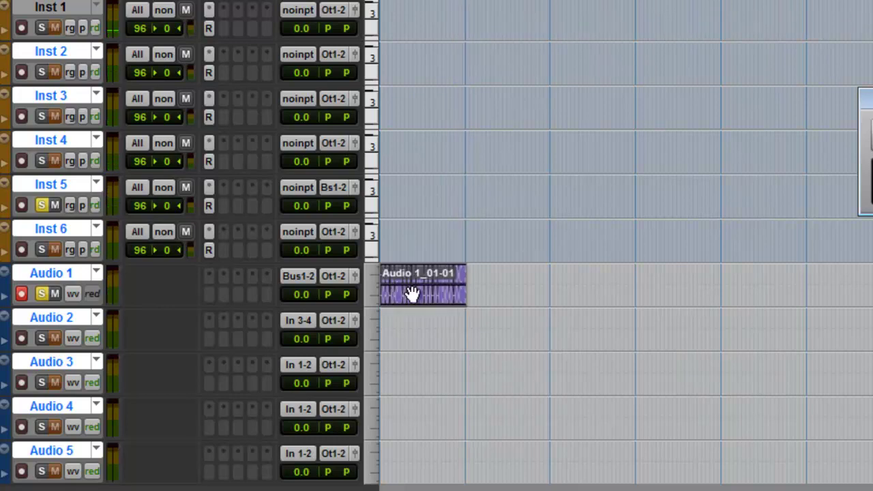
left_click_drag(408, 341, 408, 341)
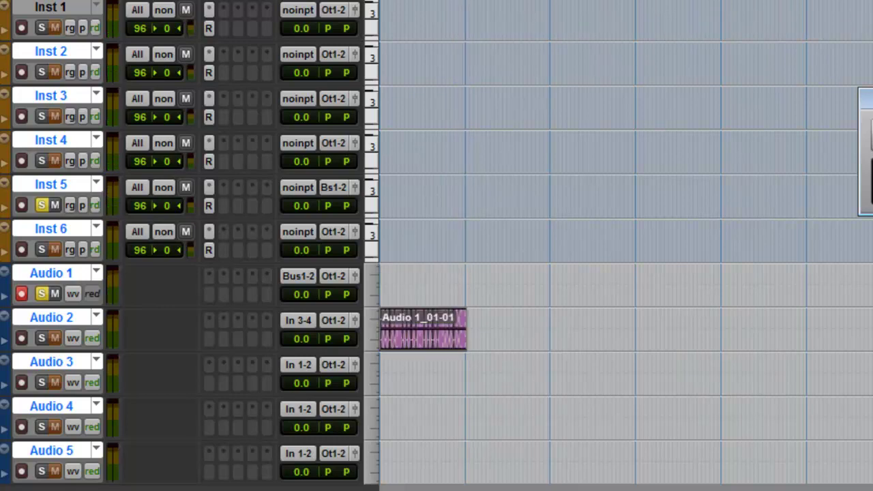
Step: Switch to Reason to mute Lane 1 and unmute Lane 2 of Kong 1, and record that part onto Audio 1 in Pro Tools
key("alt+Tab")
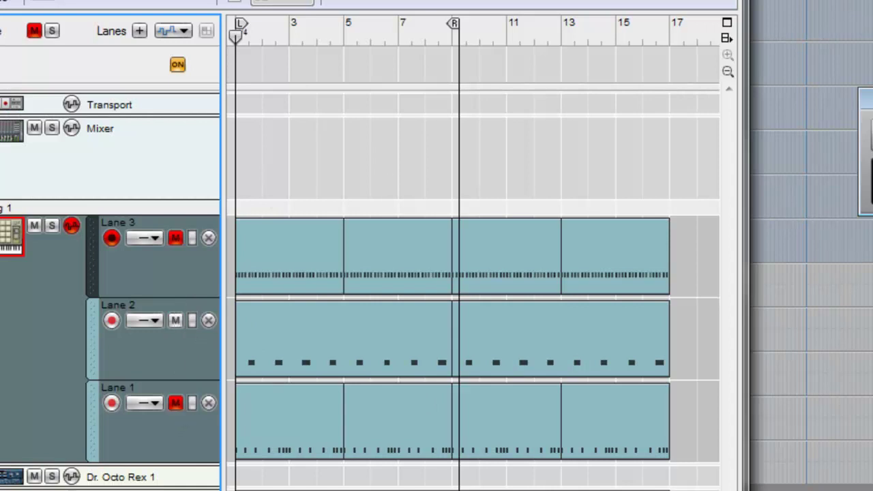
key("alt+Tab")
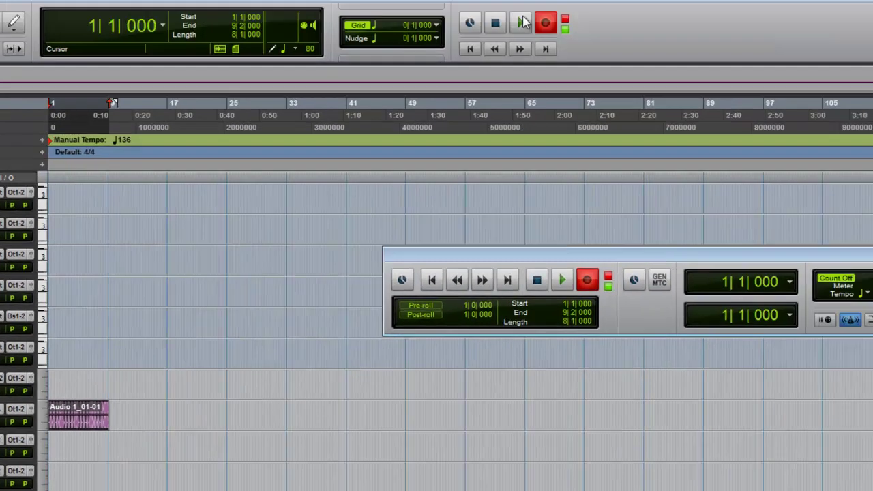
left_click(512, 21)
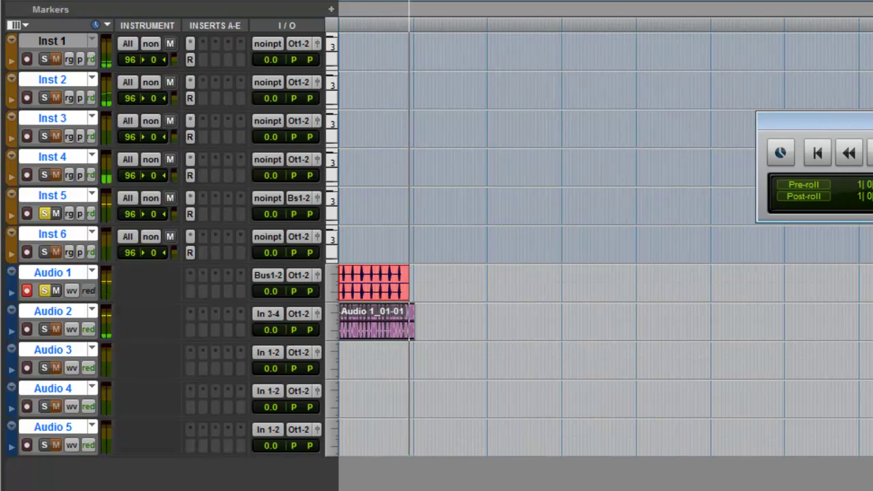
key("space")
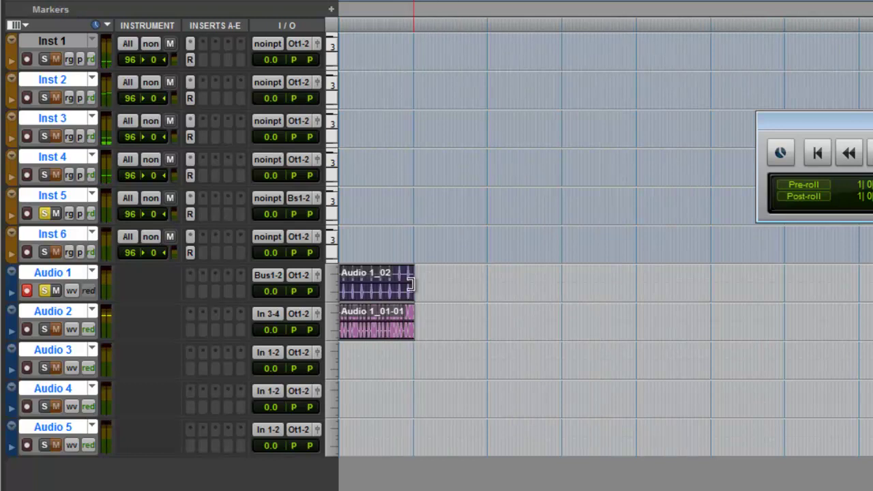
Step: Move the recorded Lane 2 clip from Audio 1 to the start of Audio 3
left_click(526, 311)
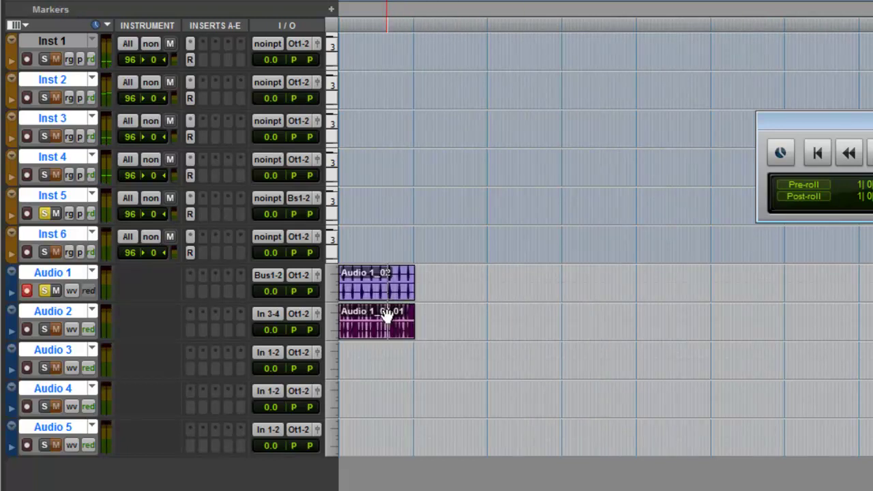
left_click(366, 295)
left_click_drag(365, 365, 365, 362)
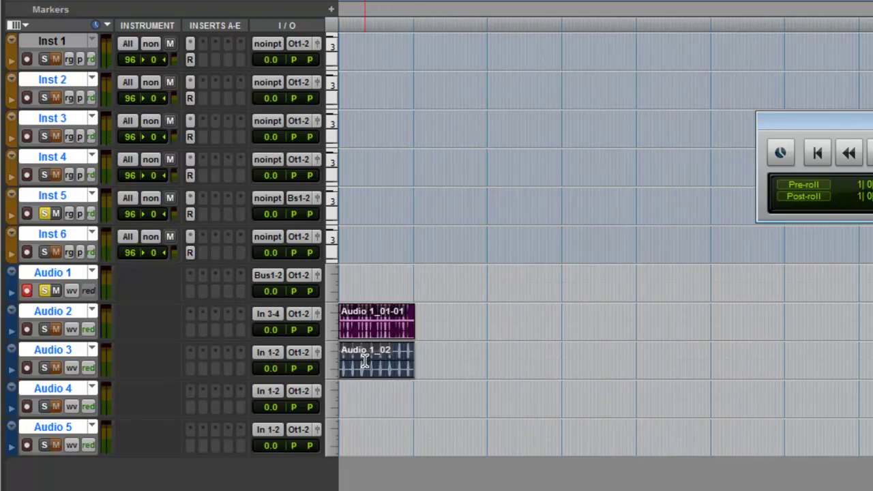
Step: Switch to Reason to mute Lane 2 and unmute Lane 3 of Kong 1, and record that part onto Audio 1 in Pro Tools
key("alt+Tab")
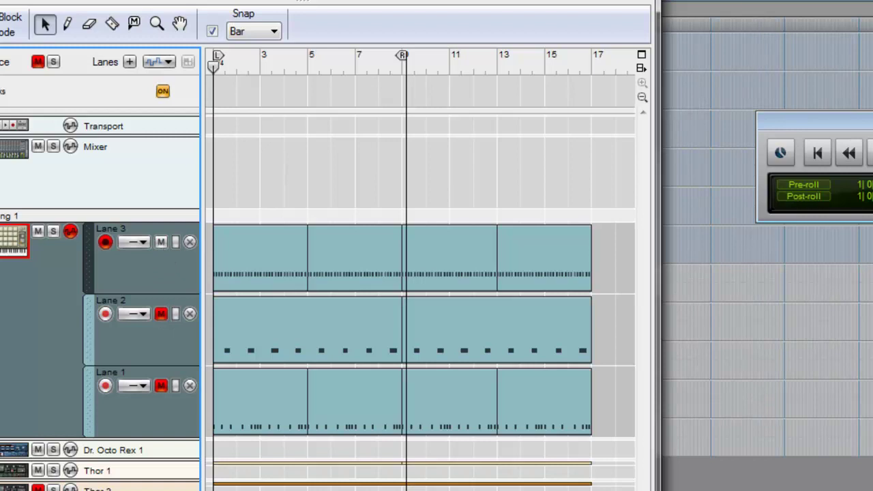
key("alt+Tab")
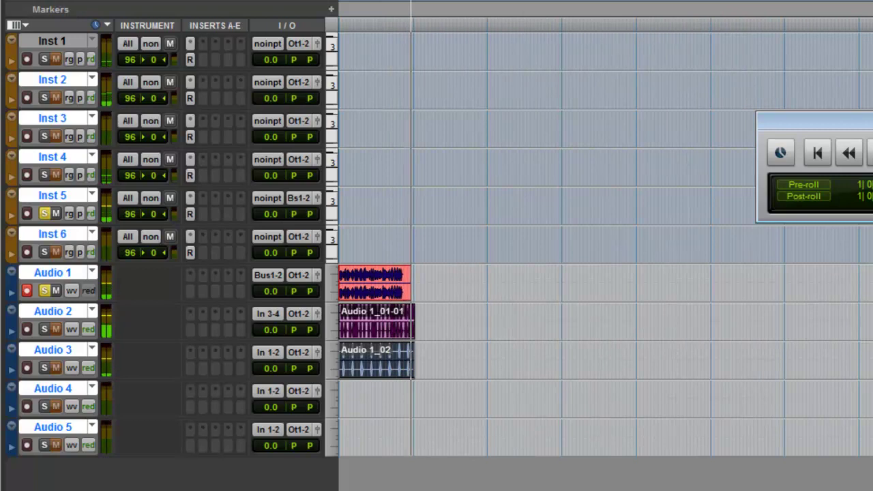
key("space")
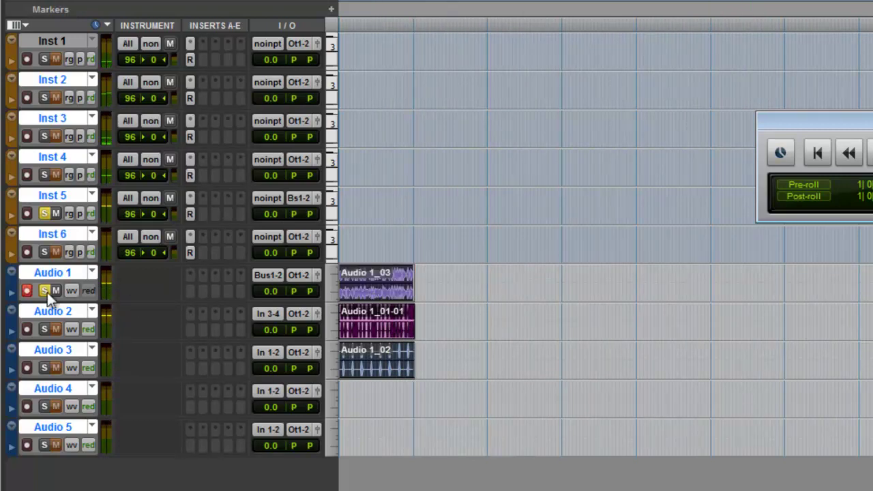
Step: Disarm Audio 1, clear the solos on it and Inst 5, and audition Inst 2, Inst 4 and Inst 3 in solo during playback
left_click(25, 290)
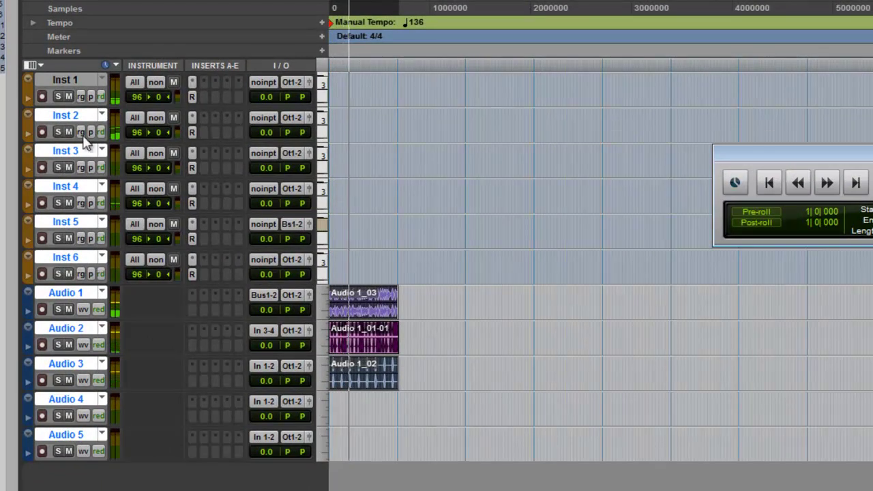
left_click(58, 132)
left_click(58, 132)
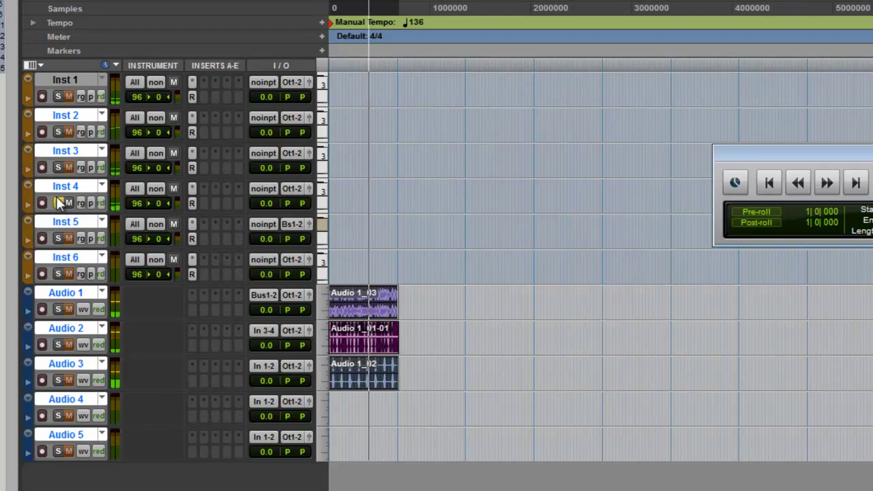
left_click(59, 168)
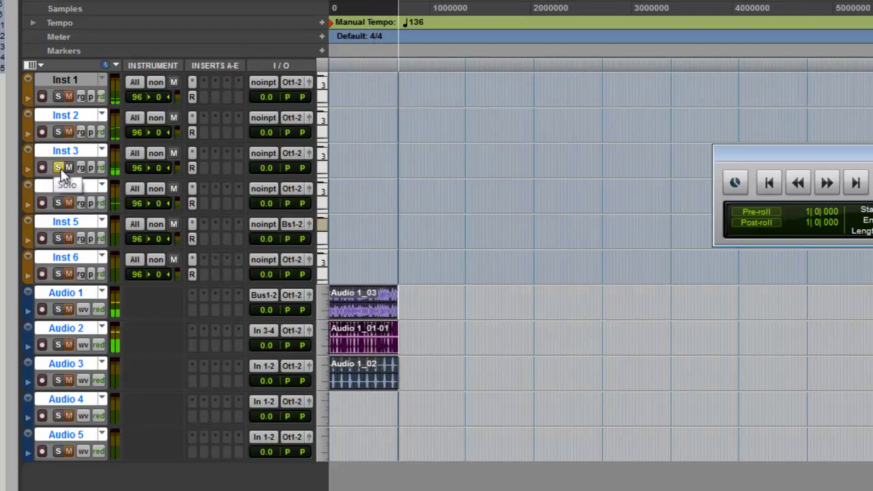
left_click(60, 168)
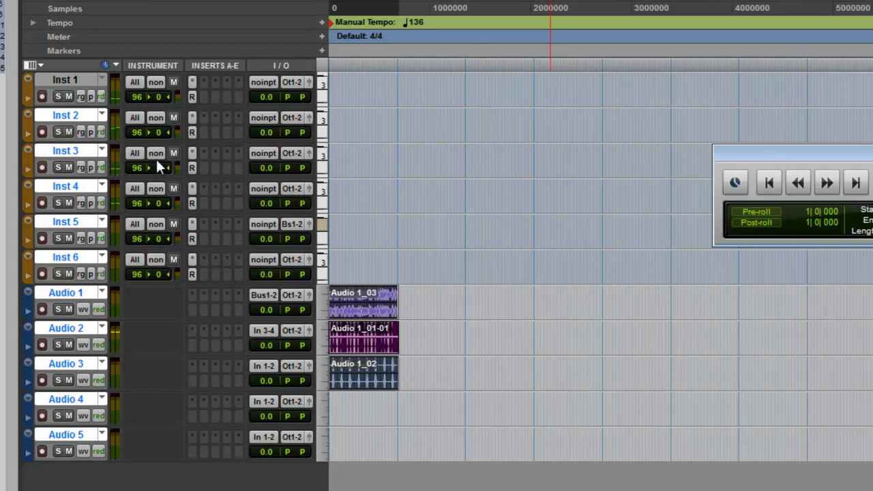